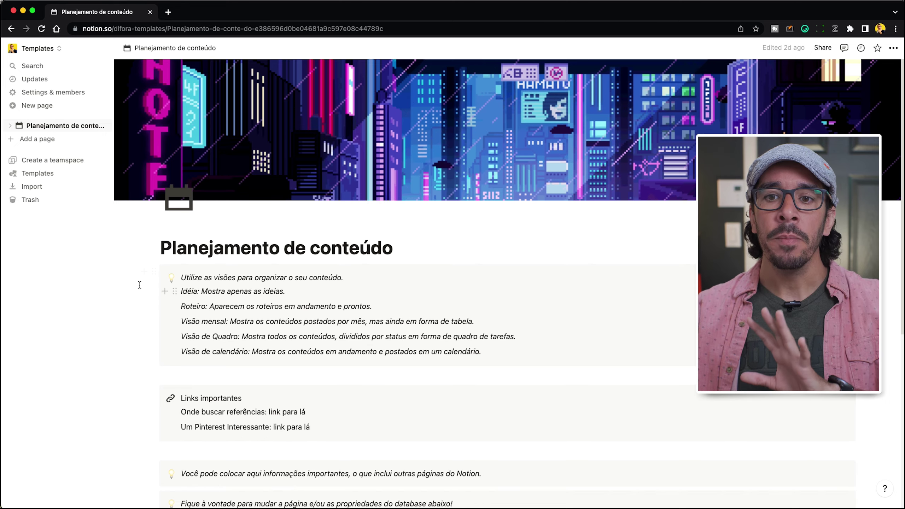
Step: Review the content planning page's instruction callouts, important links and the Ideias table
{"action": "scroll", "coordinate": [164, 242], "scroll_direction": "down", "scroll_amount": 5}
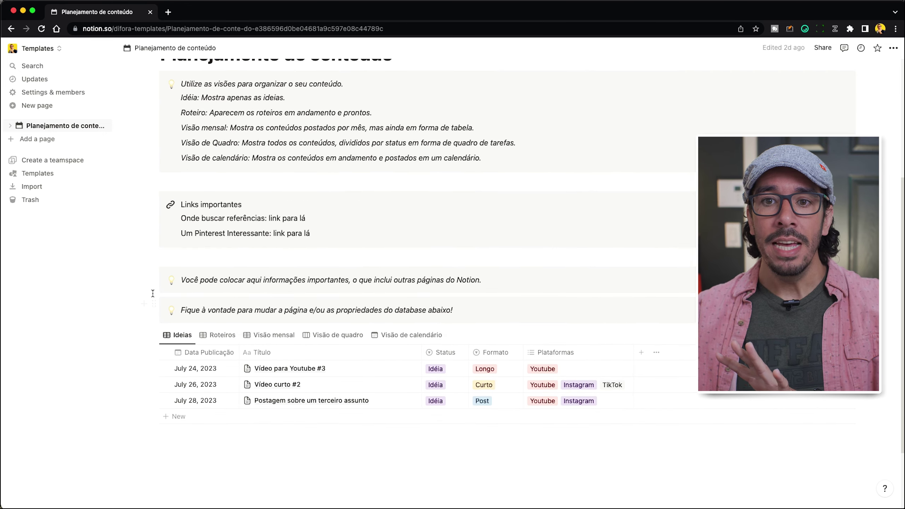
{"action": "scroll", "coordinate": [151, 292], "scroll_direction": "up", "scroll_amount": 1}
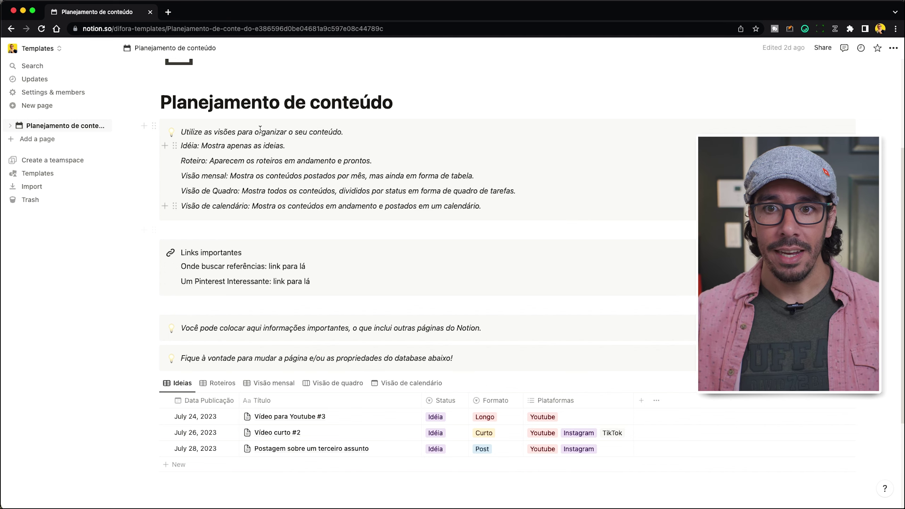
{"action": "left_click_drag", "start_coordinate": [485, 205], "coordinate": [196, 125]}
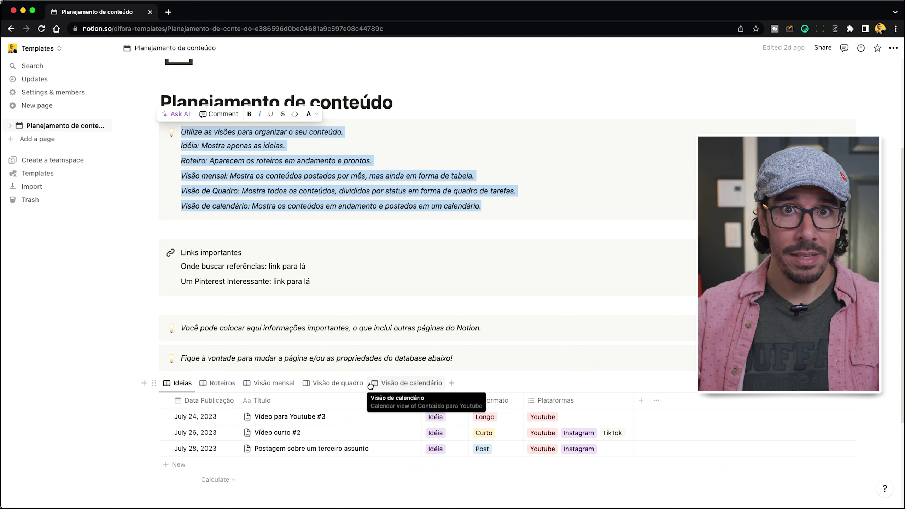
{"action": "left_click", "coordinate": [336, 269]}
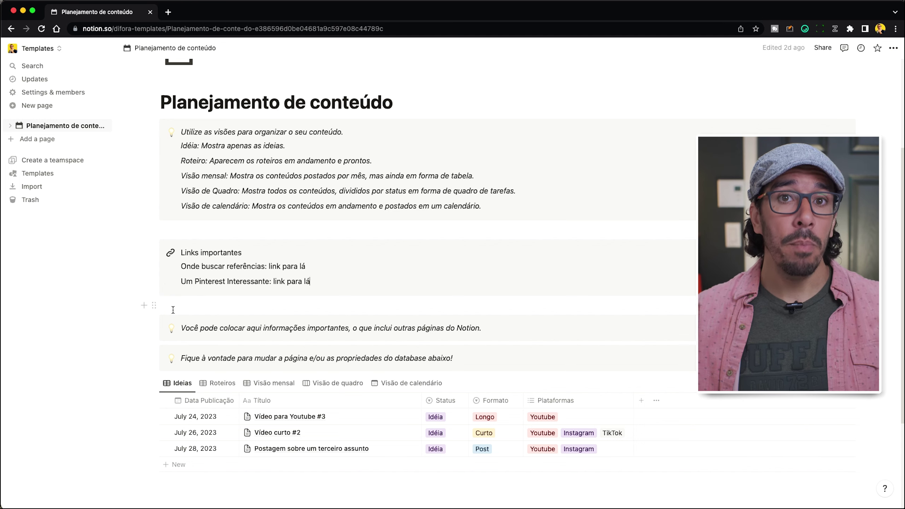
{"action": "left_click", "coordinate": [143, 306]}
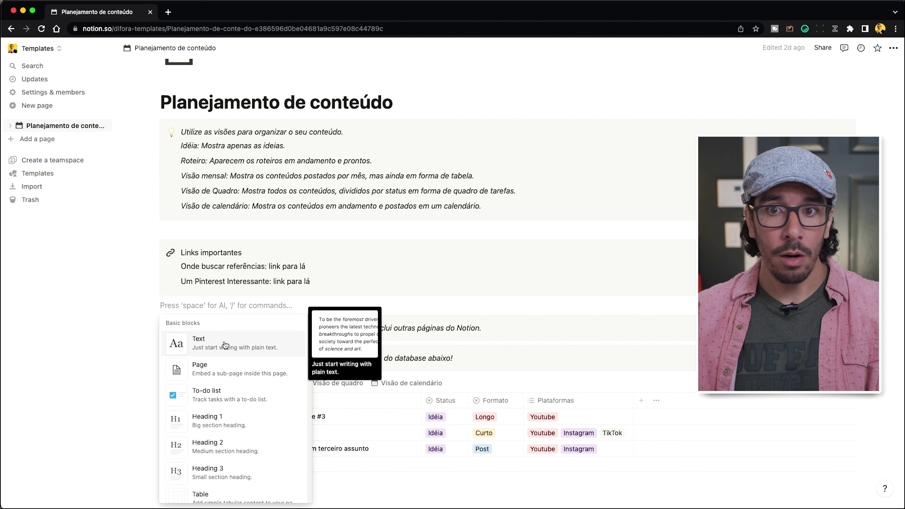
{"action": "left_click", "coordinate": [269, 302]}
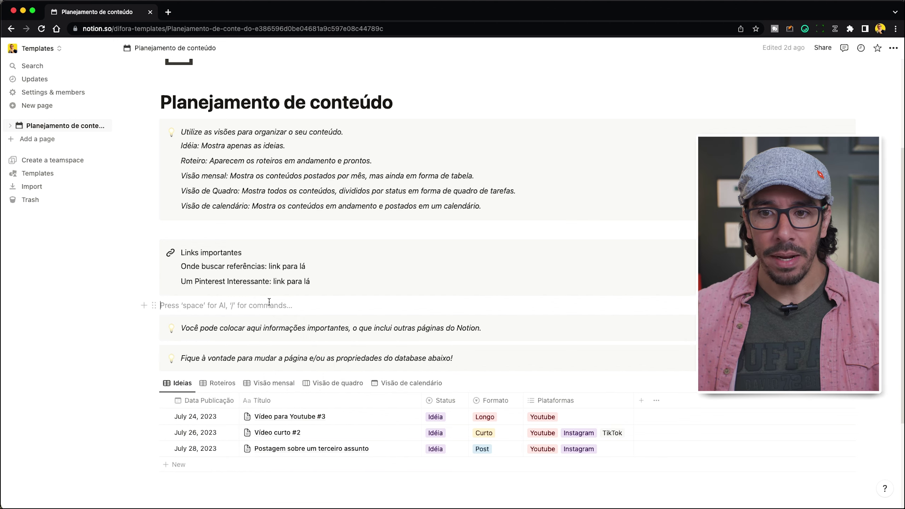
{"action": "scroll", "coordinate": [268, 302], "scroll_direction": "down", "scroll_amount": 1}
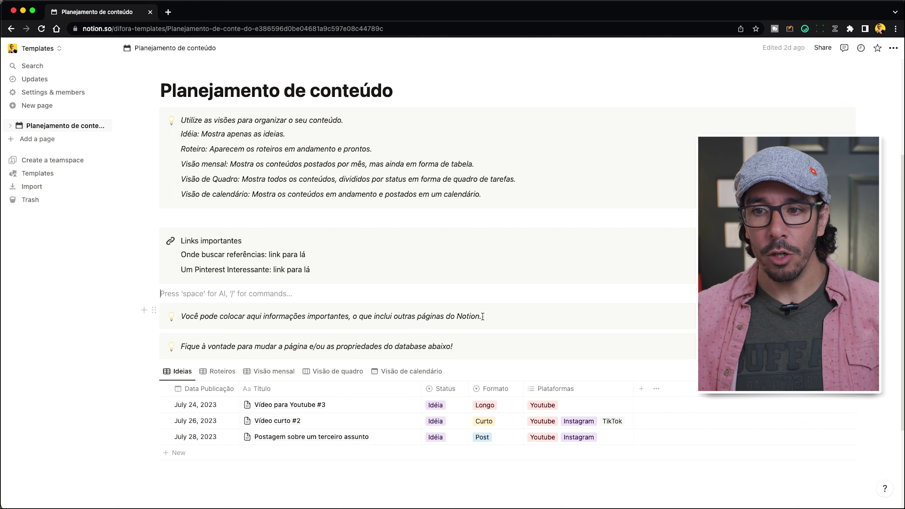
{"action": "left_click_drag", "start_coordinate": [242, 316], "coordinate": [181, 317]}
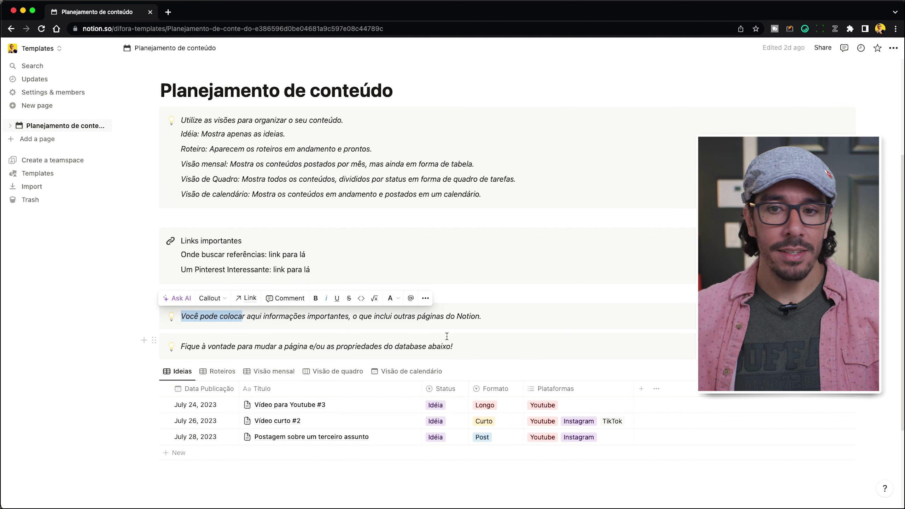
{"action": "scroll", "coordinate": [447, 336], "scroll_direction": "down", "scroll_amount": 5}
{"action": "left_click", "coordinate": [480, 264]}
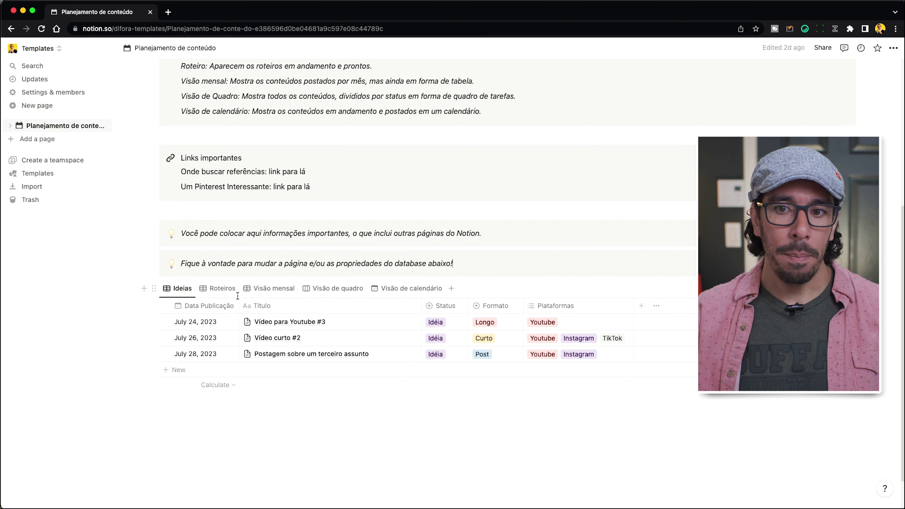
{"action": "scroll", "coordinate": [242, 360], "scroll_direction": "down", "scroll_amount": 3}
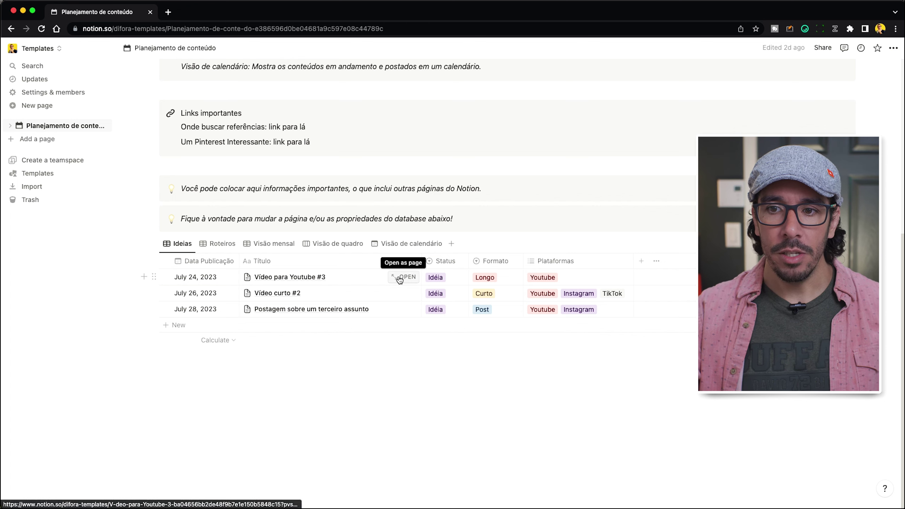
Step: Open the "Vídeo para Youtube #3" page and examine the available options for Status, Formato and Plataformas
{"action": "left_click", "coordinate": [400, 277]}
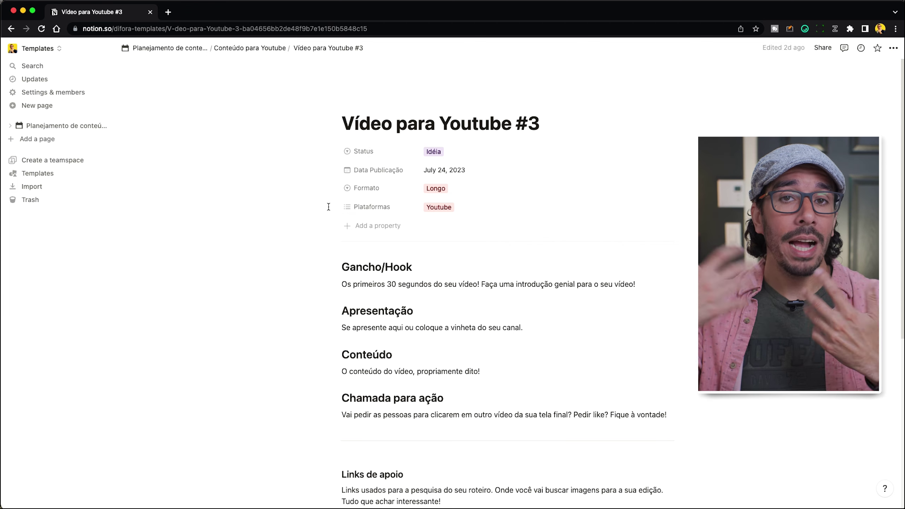
{"action": "left_click", "coordinate": [445, 153]}
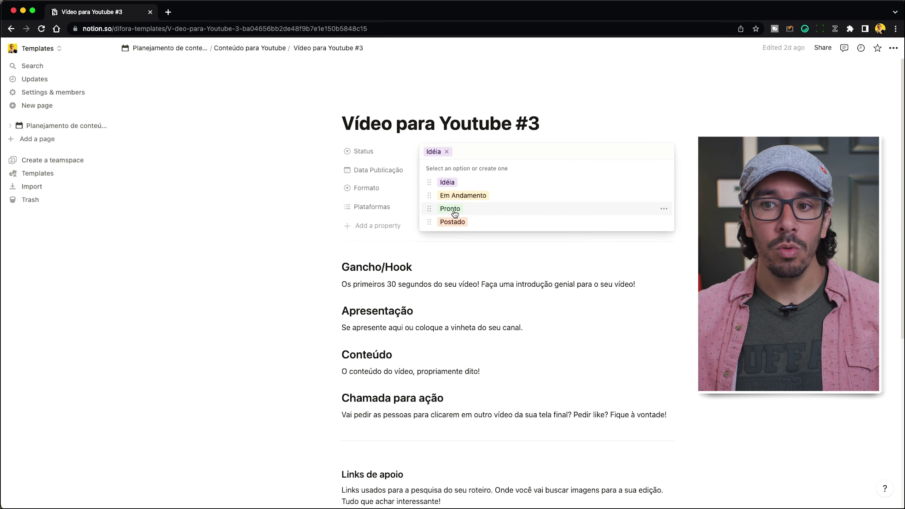
{"action": "left_click", "coordinate": [301, 204]}
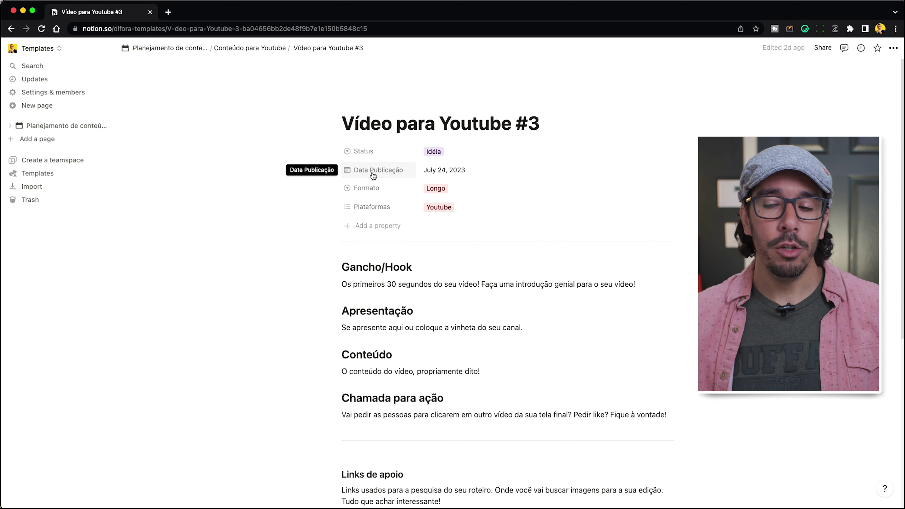
{"action": "left_click", "coordinate": [461, 190]}
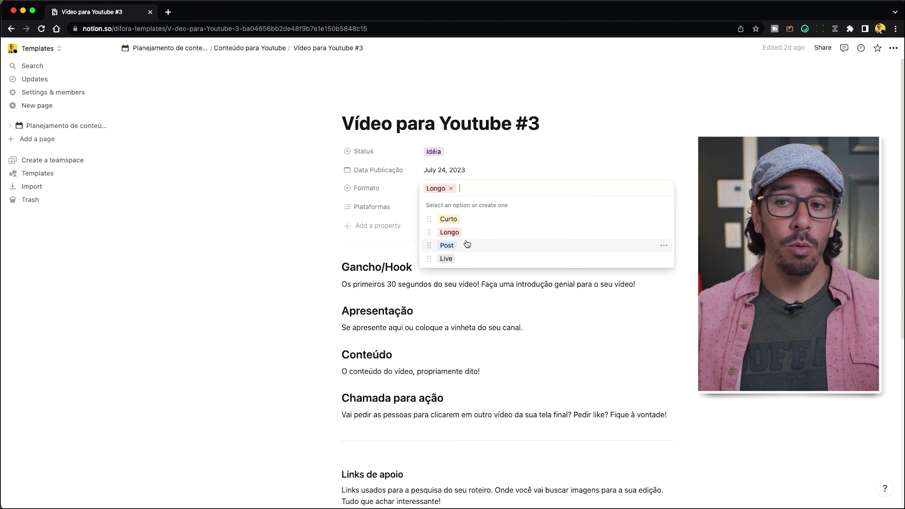
{"action": "left_click", "coordinate": [395, 263]}
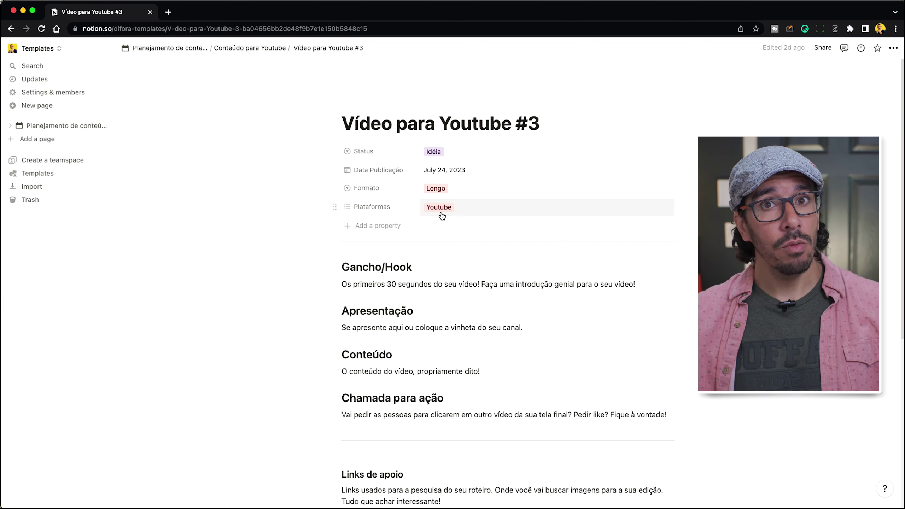
{"action": "left_click", "coordinate": [454, 212]}
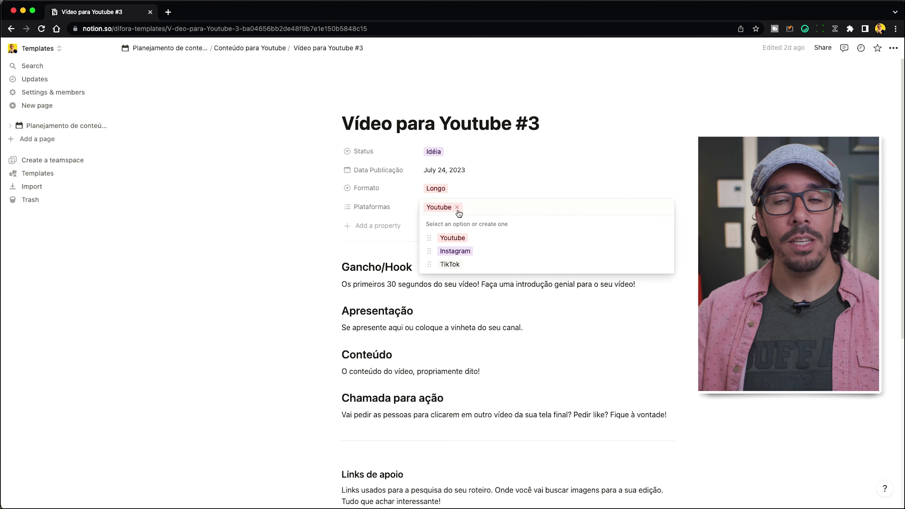
{"action": "left_click", "coordinate": [254, 265]}
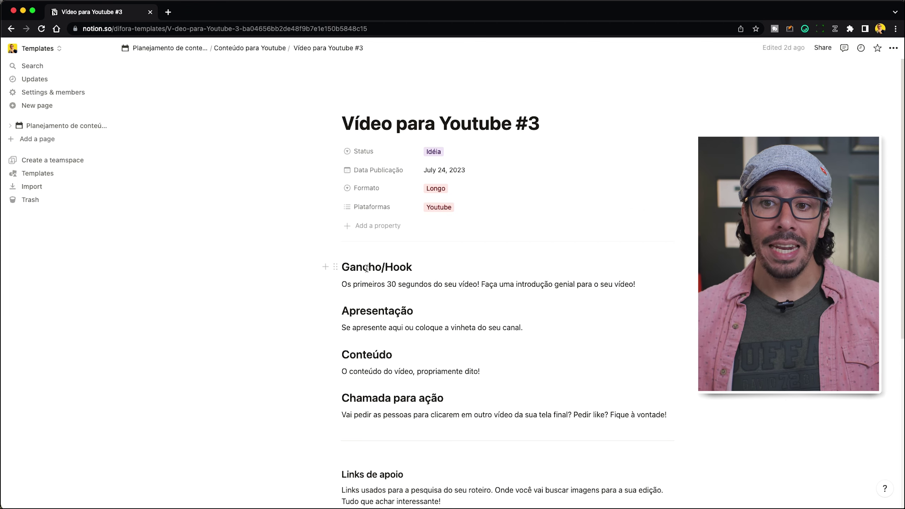
Step: Add a line reading "lkasdkalsjdaldkj" below the "Chamada para ação" text in the video script
{"action": "left_click_drag", "start_coordinate": [343, 263], "coordinate": [462, 422]}
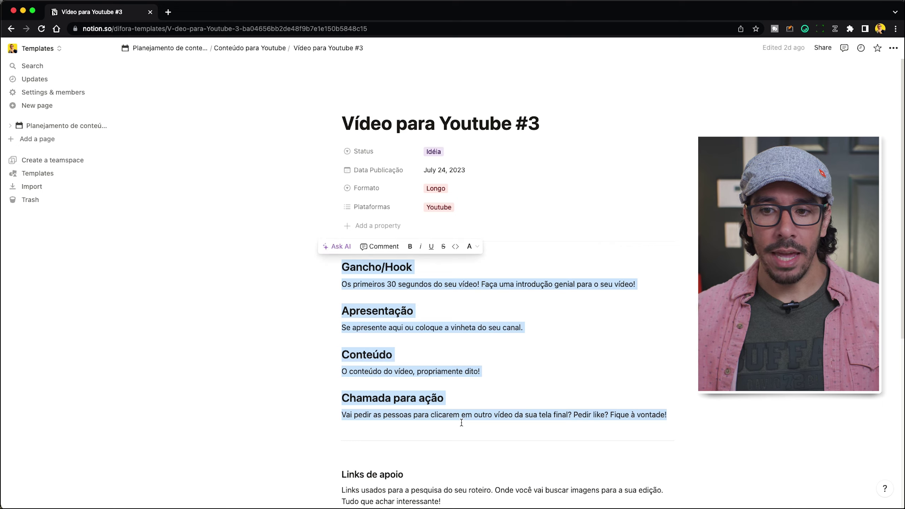
{"action": "scroll", "coordinate": [441, 396], "scroll_direction": "down", "scroll_amount": 5}
{"action": "scroll", "coordinate": [418, 378], "scroll_direction": "up", "scroll_amount": 5}
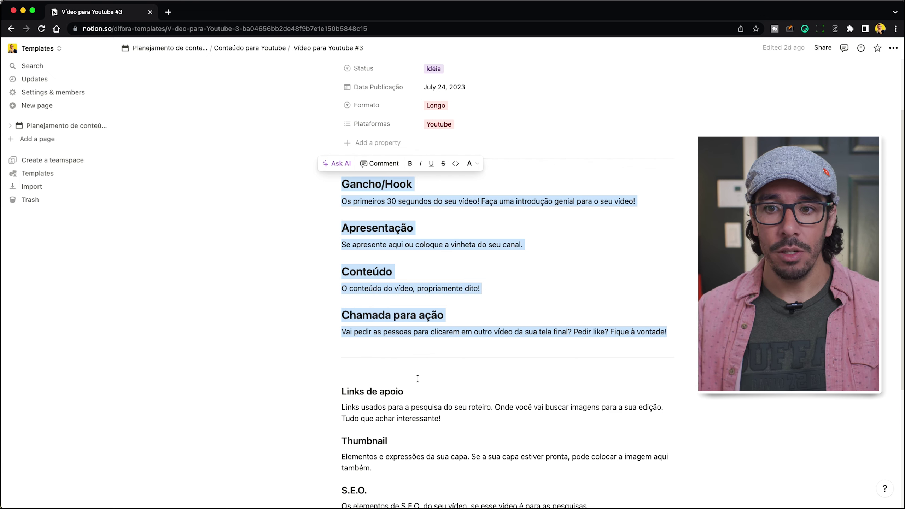
{"action": "left_click", "coordinate": [391, 331]}
{"action": "key", "text": "Return"}
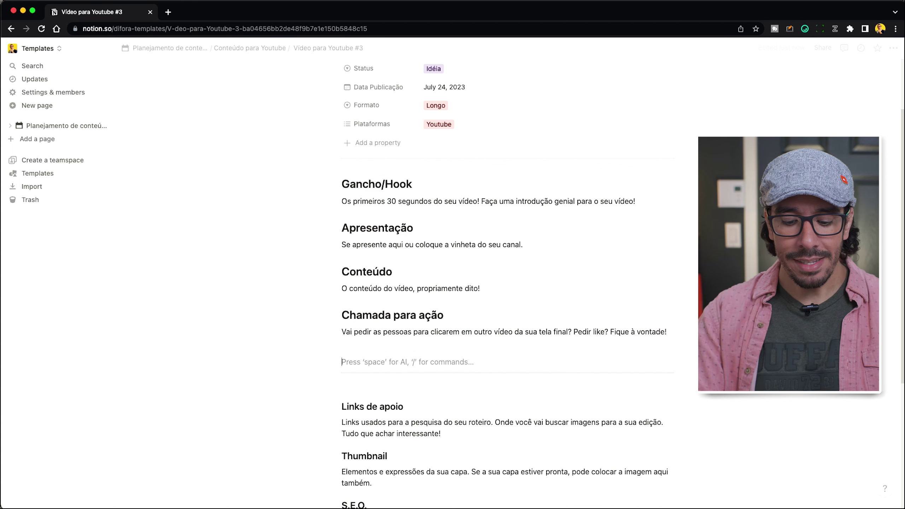
{"action": "type", "text": "lkasdkalsjdaldkj"}
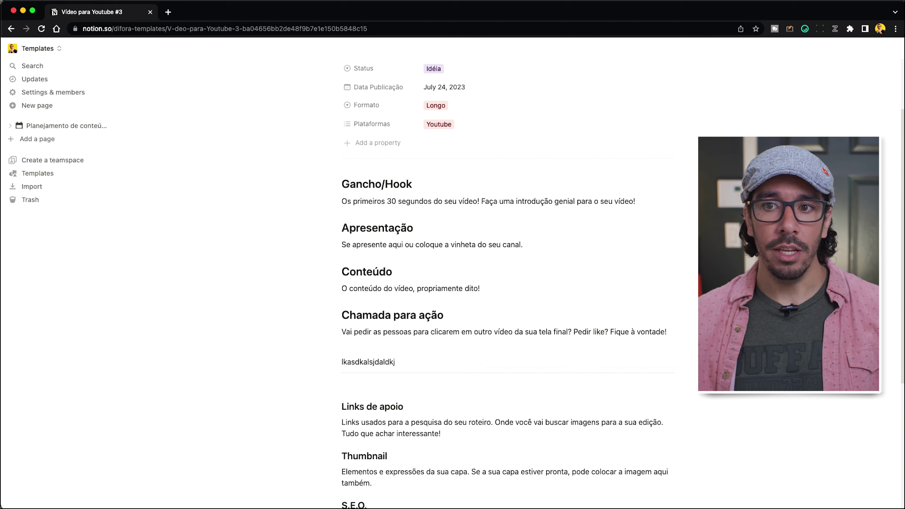
{"action": "scroll", "coordinate": [488, 175], "scroll_direction": "up", "scroll_amount": 3}
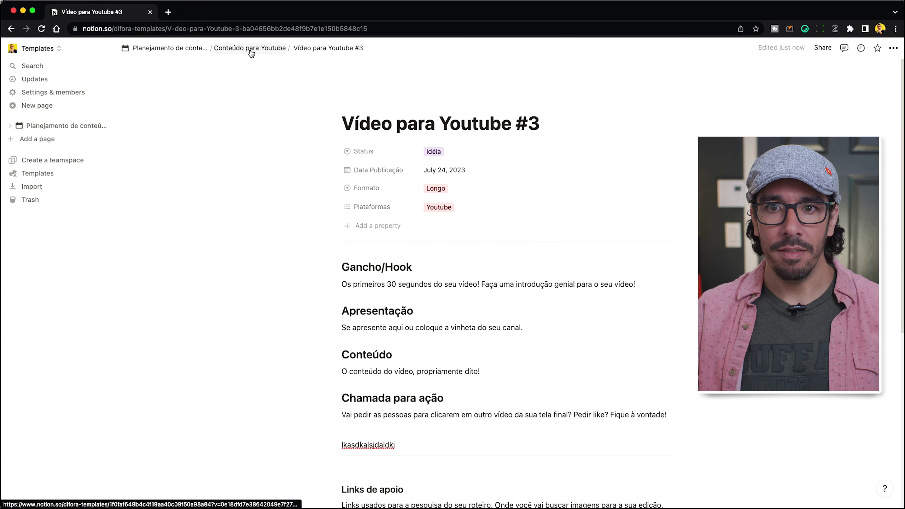
Step: Return to the "Planejamento de conteúdo" page and review the templates available for the content database
{"action": "left_click", "coordinate": [152, 53]}
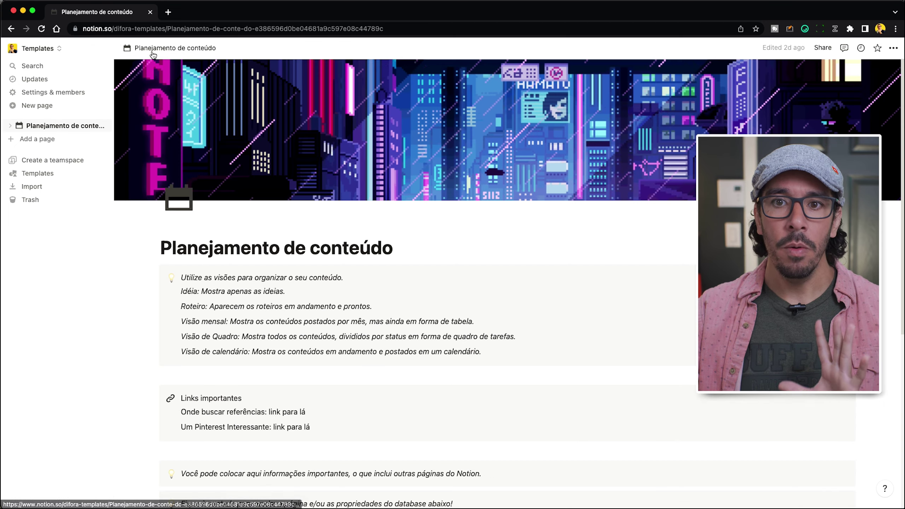
{"action": "scroll", "coordinate": [191, 214], "scroll_direction": "down", "scroll_amount": 8}
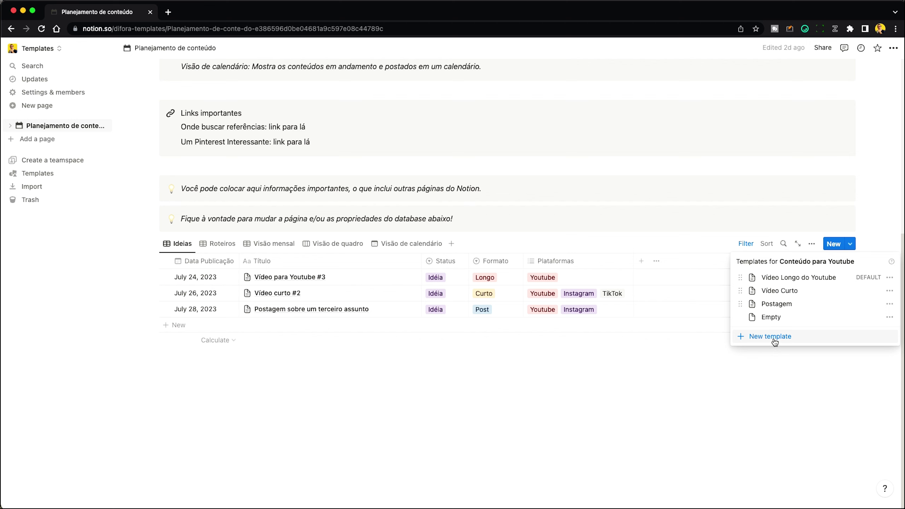
{"action": "left_click", "coordinate": [395, 351]}
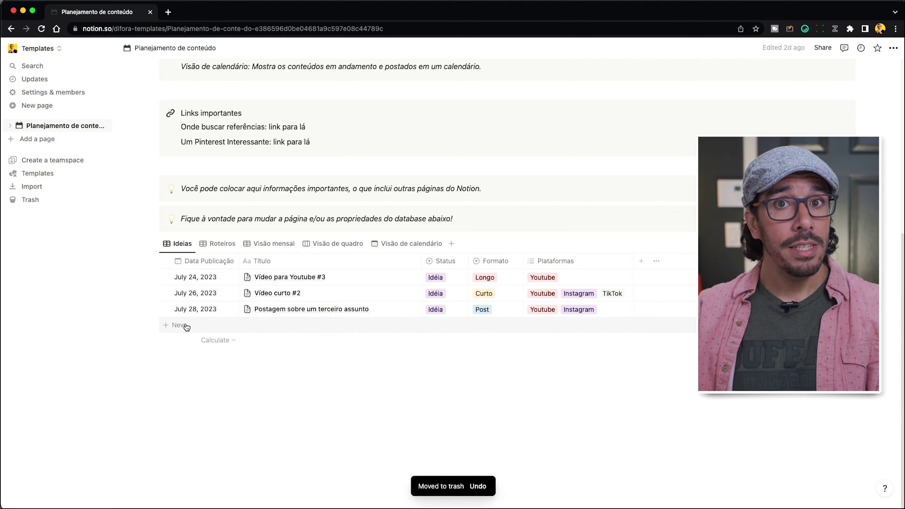
Step: Add a new entry to the Ideias table, open its page and apply the "Vídeo Curto" template
{"action": "left_click", "coordinate": [179, 325]}
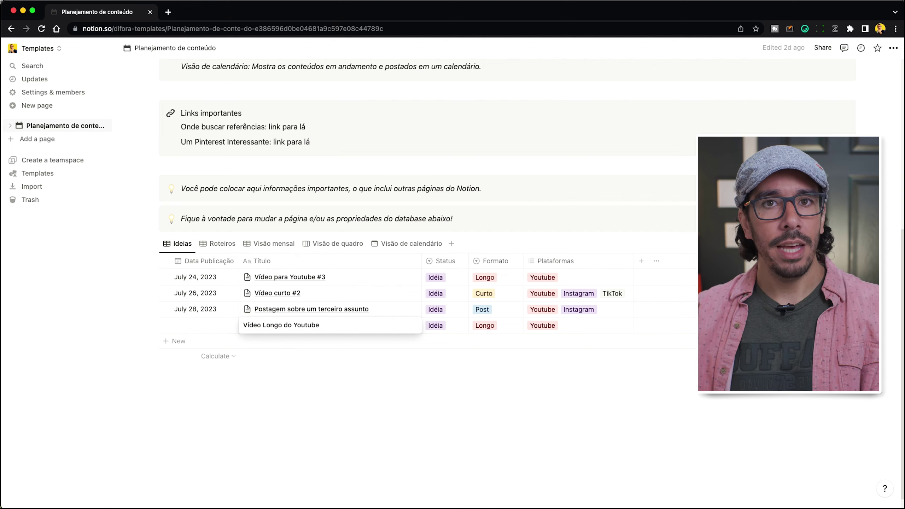
{"action": "left_click", "coordinate": [349, 344]}
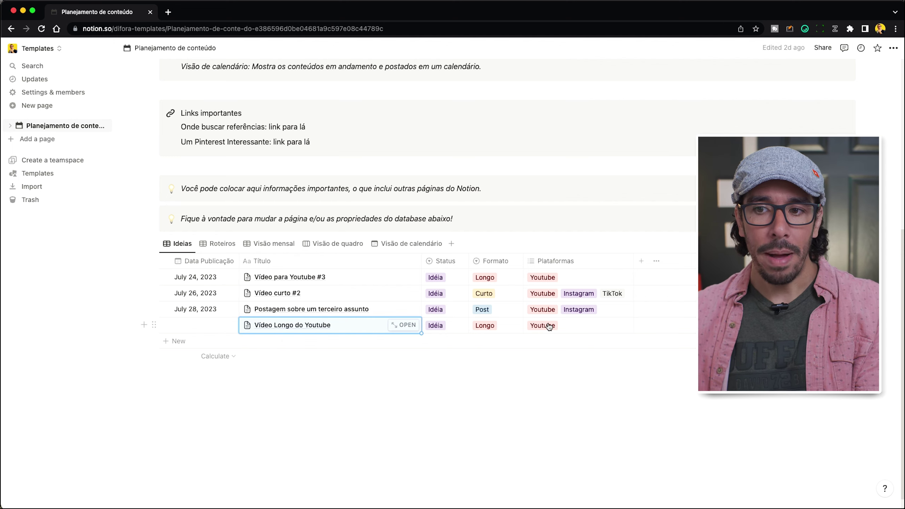
{"action": "left_click", "coordinate": [401, 326]}
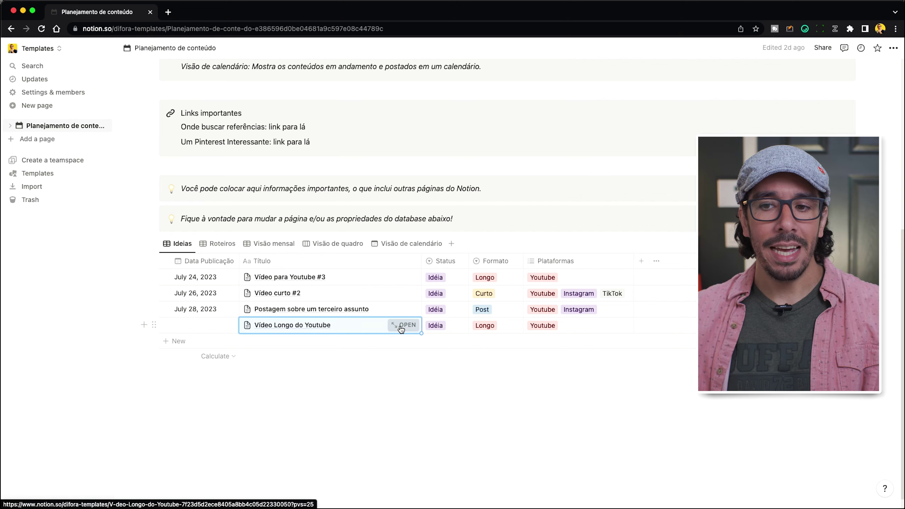
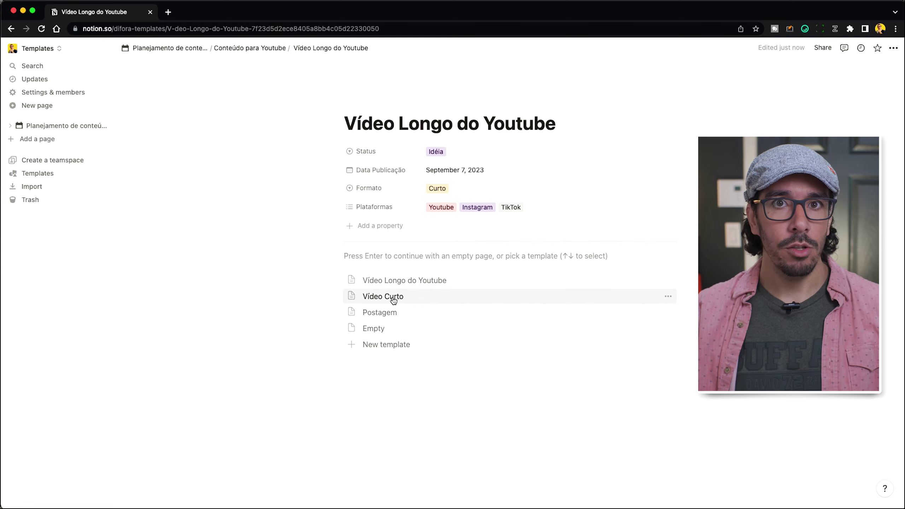
{"action": "left_click", "coordinate": [394, 299]}
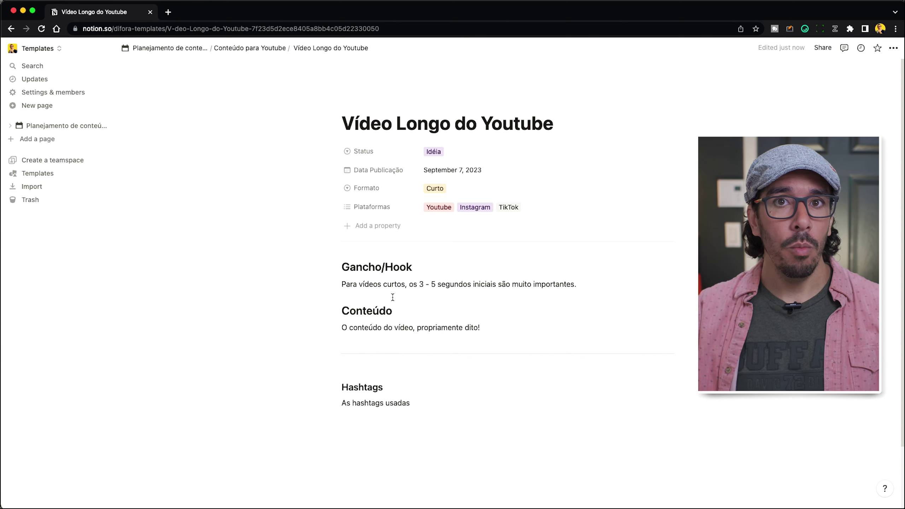
Step: Back on the "Planejamento de conteúdo" page, set "Empty" as the default template for all views of the content database
{"action": "left_click", "coordinate": [187, 55]}
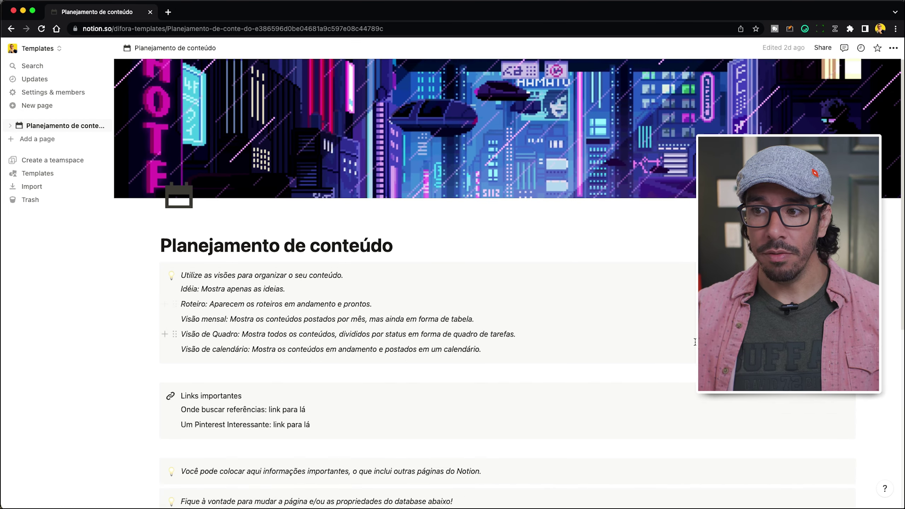
{"action": "scroll", "coordinate": [593, 275], "scroll_direction": "down", "scroll_amount": 10}
{"action": "left_click", "coordinate": [850, 242]}
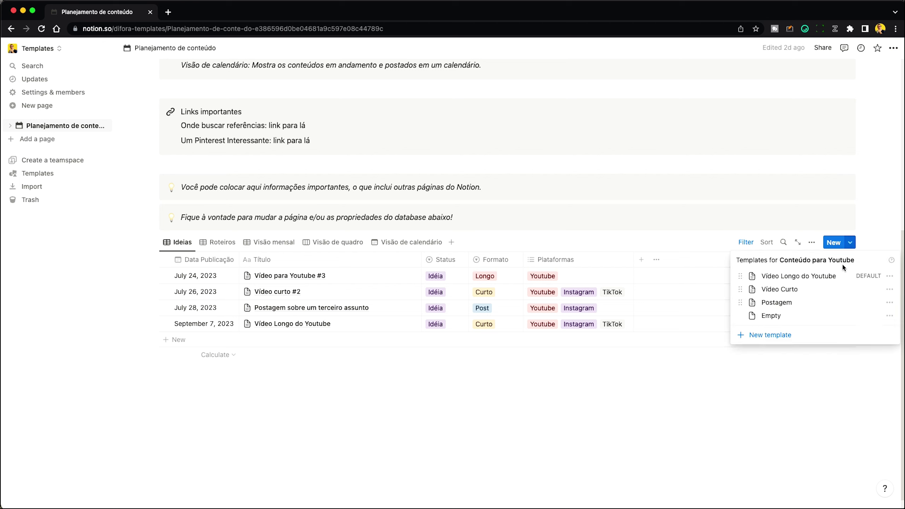
{"action": "left_click", "coordinate": [889, 316]}
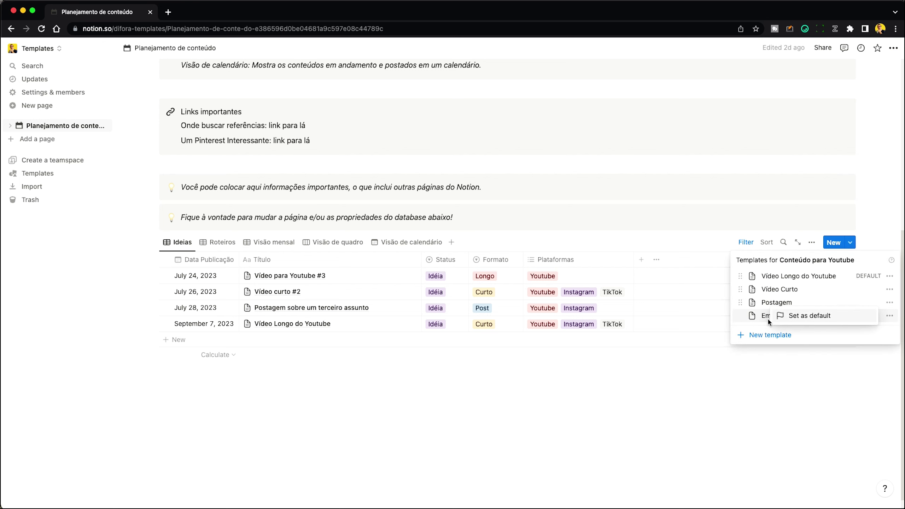
{"action": "left_click", "coordinate": [806, 317]}
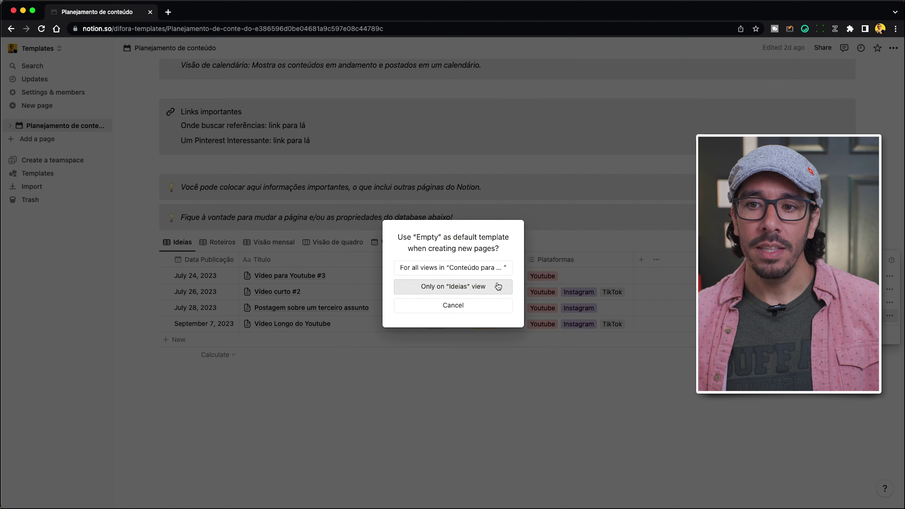
{"action": "left_click", "coordinate": [449, 267]}
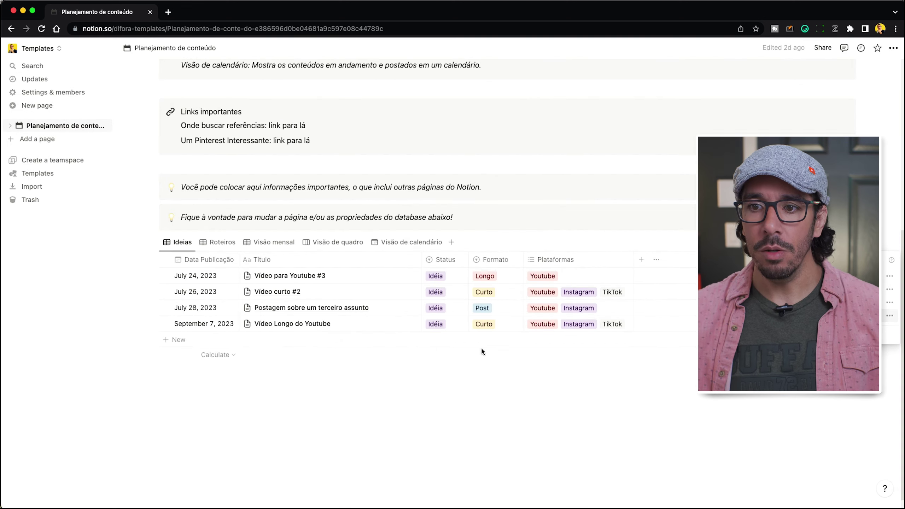
Step: Add a blank entry to the Ideias table, open its page to view the template choices, and return to "Planejamento de conteúdo"
{"action": "left_click", "coordinate": [178, 339]}
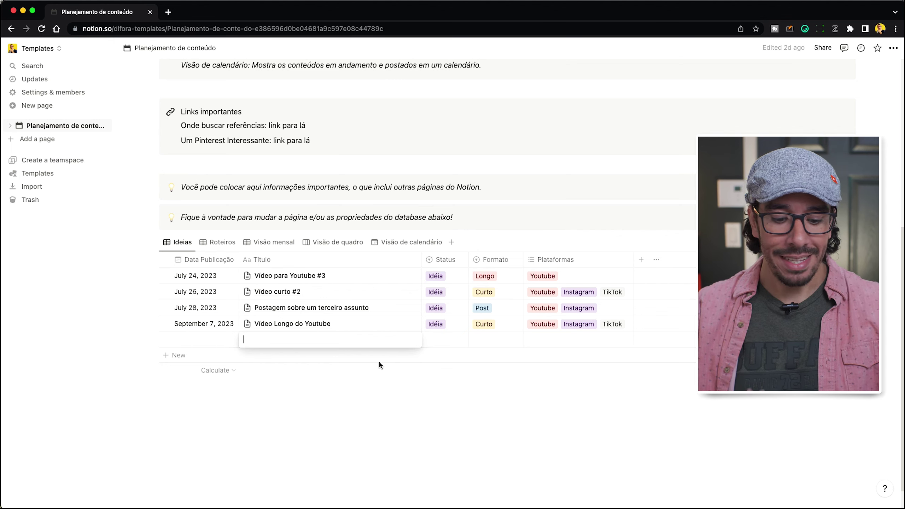
{"action": "key", "text": "Escape"}
{"action": "left_click", "coordinate": [406, 341]}
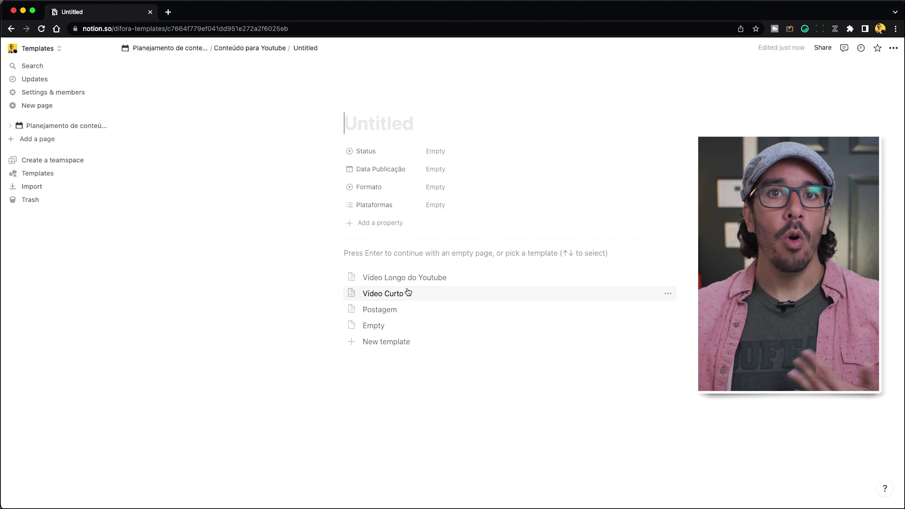
{"action": "left_click", "coordinate": [186, 54]}
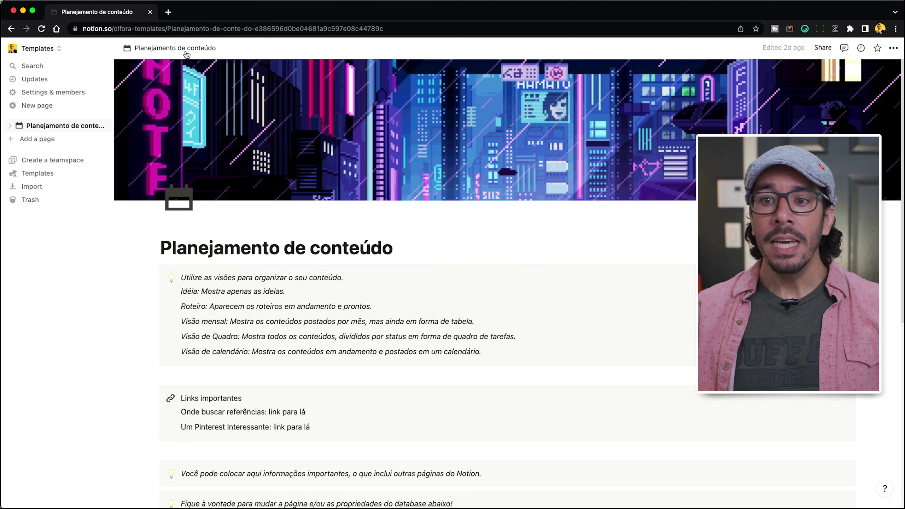
Step: Show the filter rules of the Ideias view and hide them again
{"action": "scroll", "coordinate": [207, 246], "scroll_direction": "down", "scroll_amount": 5}
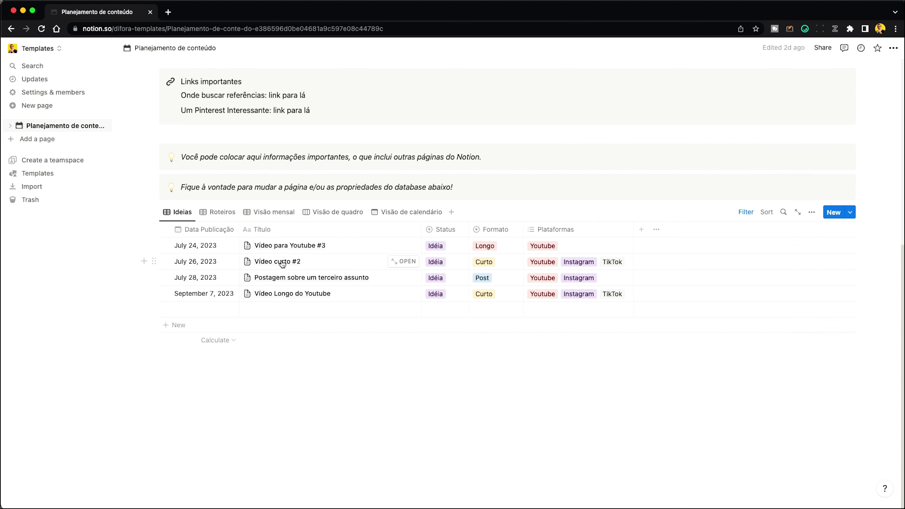
{"action": "left_click", "coordinate": [745, 213]}
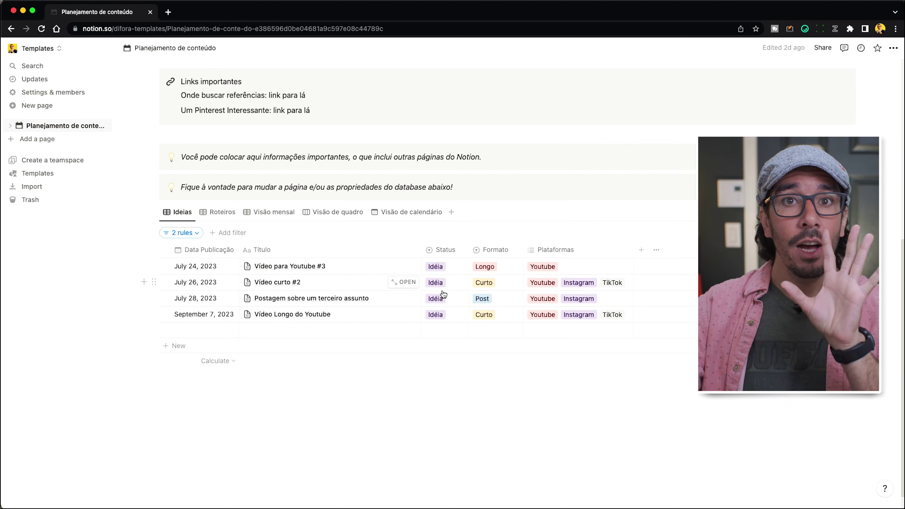
{"action": "left_click", "coordinate": [744, 213]}
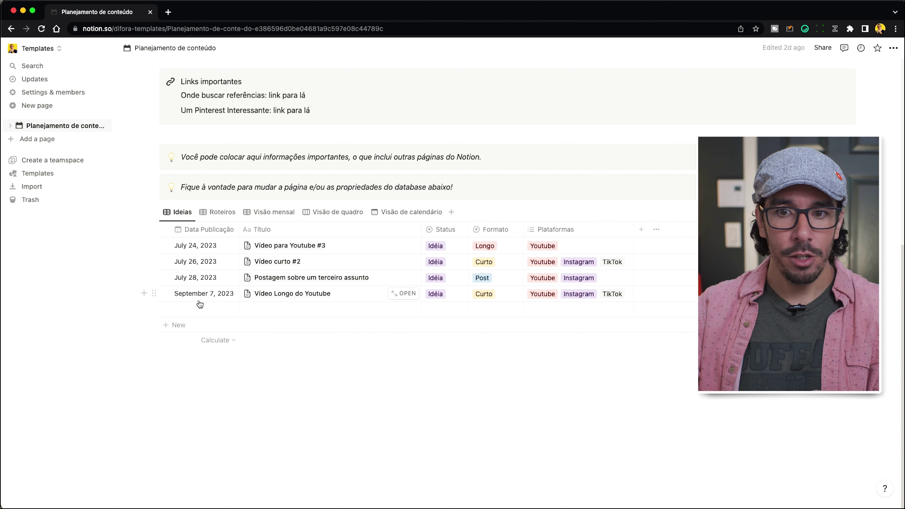
Step: Set the status of "Vídeo Longo do Youtube" to Em Andamento and check the entry in the Roteiros view
{"action": "left_click", "coordinate": [447, 295]}
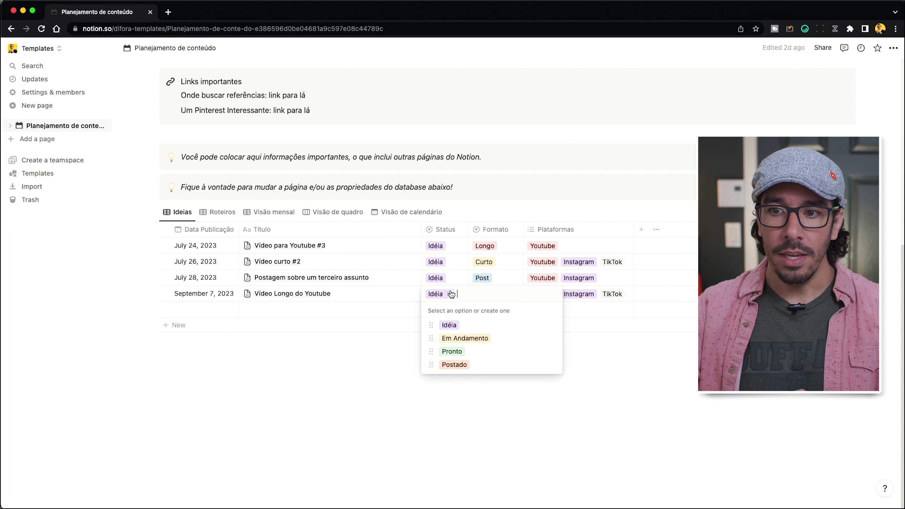
{"action": "left_click", "coordinate": [465, 337]}
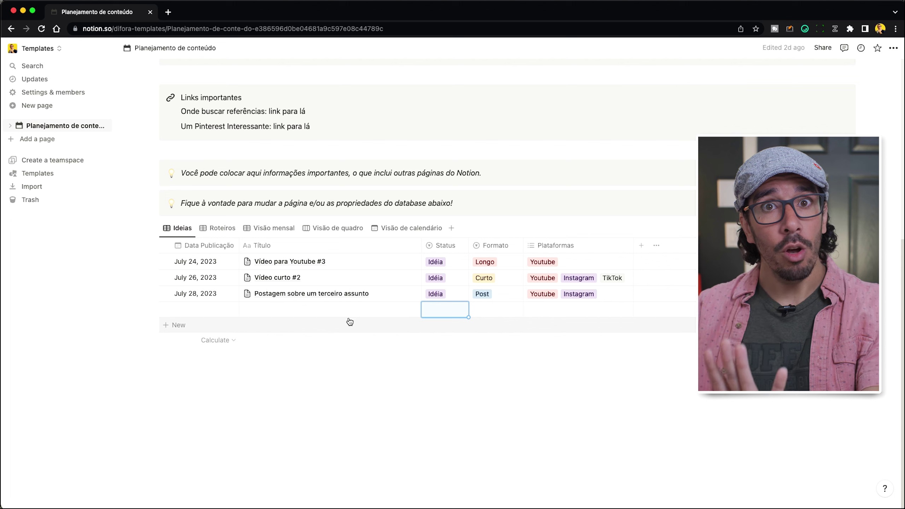
{"action": "left_click", "coordinate": [221, 228]}
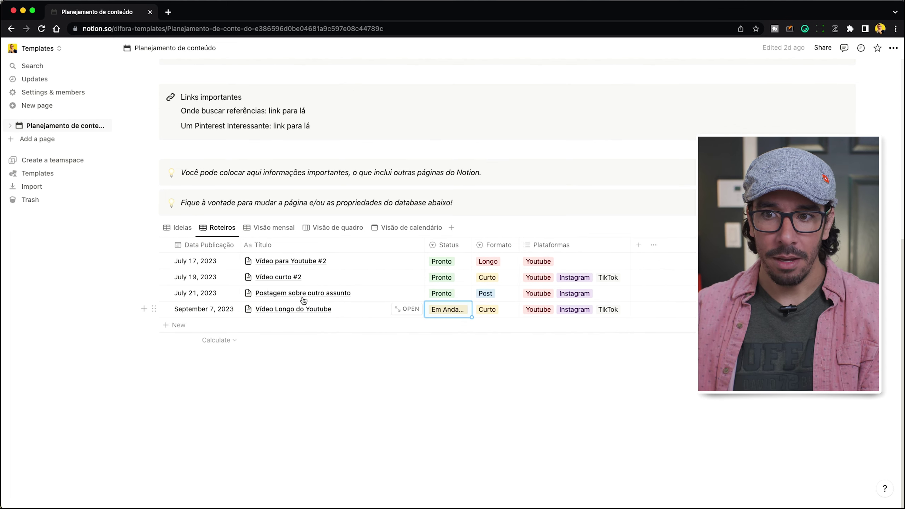
Step: Widen the Status column of the Roteiros table and view the status options for "Vídeo Longo do Youtube"
{"action": "left_click_drag", "start_coordinate": [471, 245], "coordinate": [485, 246]}
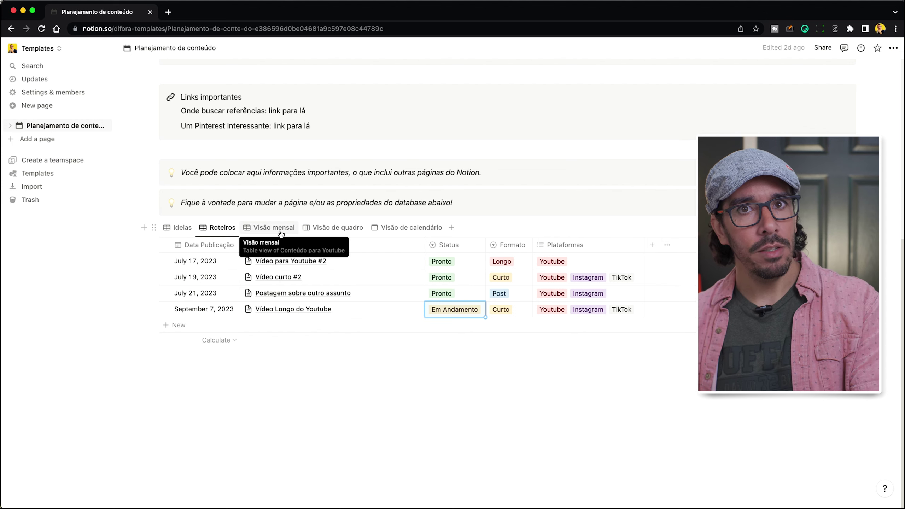
{"action": "left_click", "coordinate": [455, 306]}
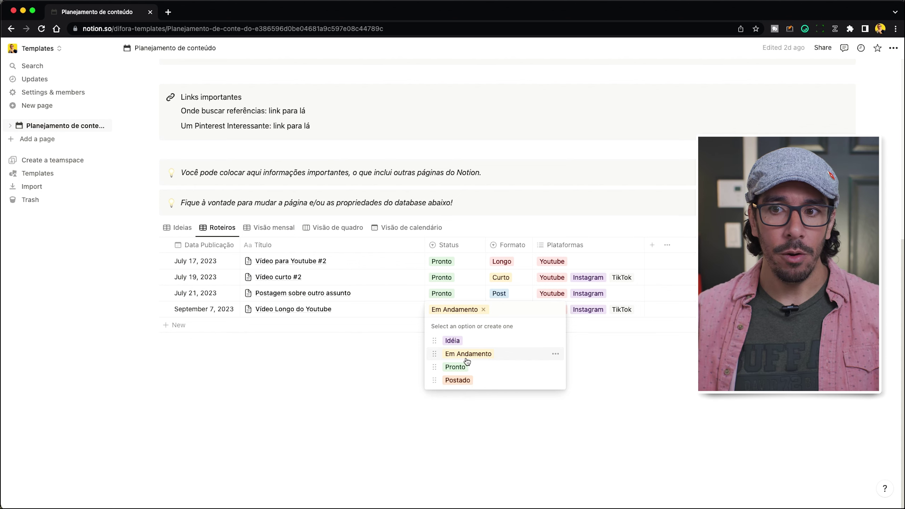
{"action": "key", "text": "Escape"}
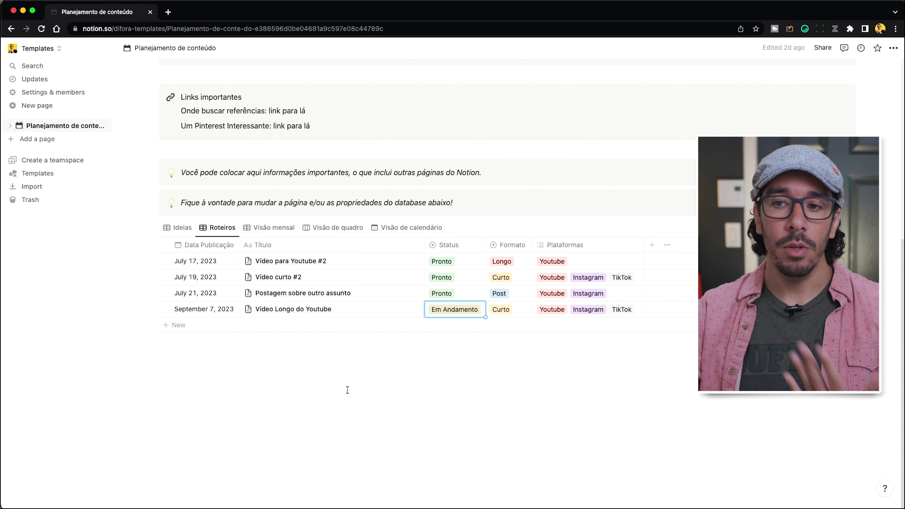
Step: Open the "Vídeo para Youtube #2" page and review its script sections from Gancho/Hook to S.E.O
{"action": "left_click", "coordinate": [408, 261]}
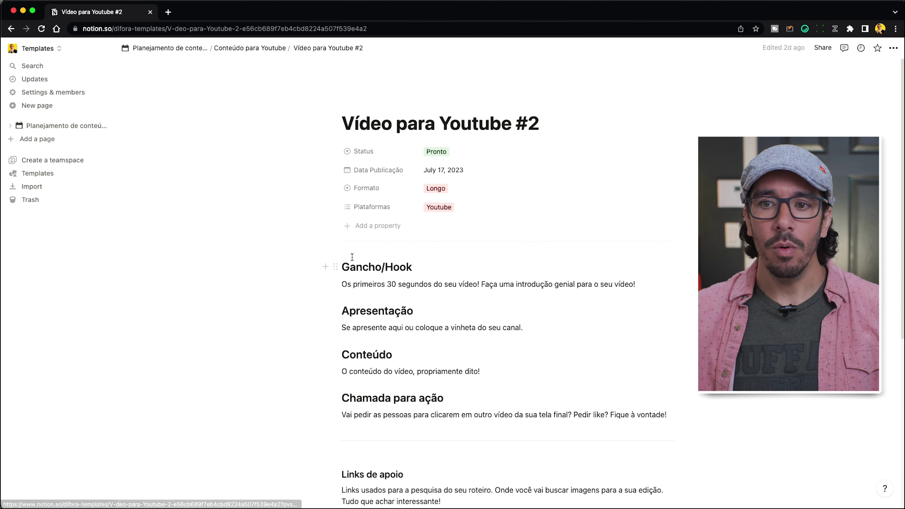
{"action": "scroll", "coordinate": [352, 258], "scroll_direction": "down", "scroll_amount": 1}
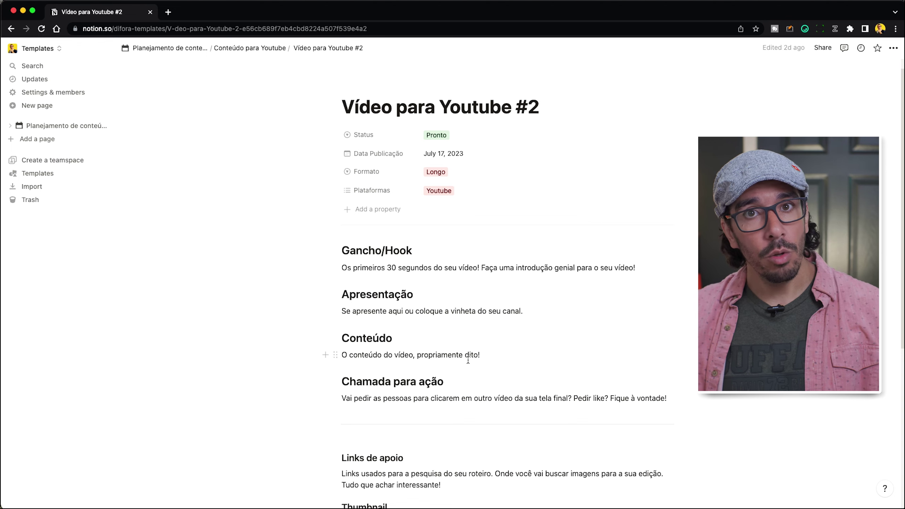
{"action": "scroll", "coordinate": [420, 377], "scroll_direction": "down", "scroll_amount": 1}
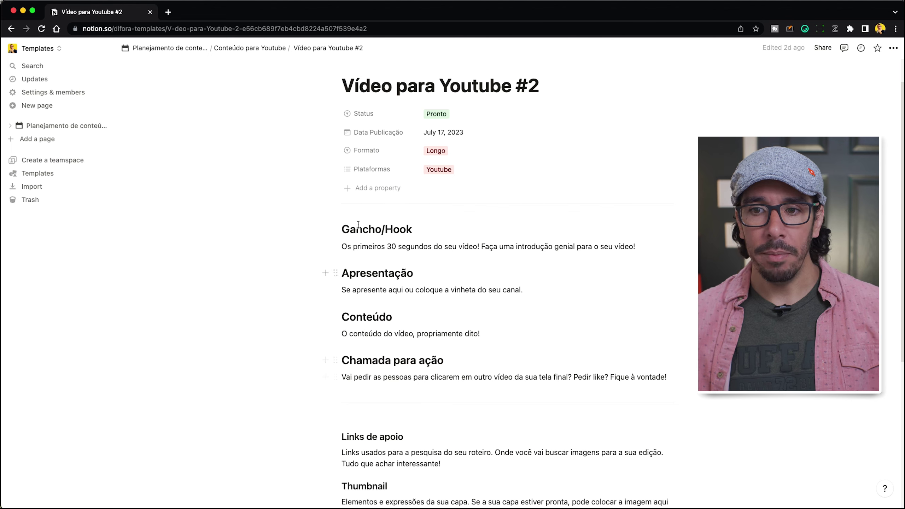
{"action": "scroll", "coordinate": [366, 254], "scroll_direction": "down", "scroll_amount": 2}
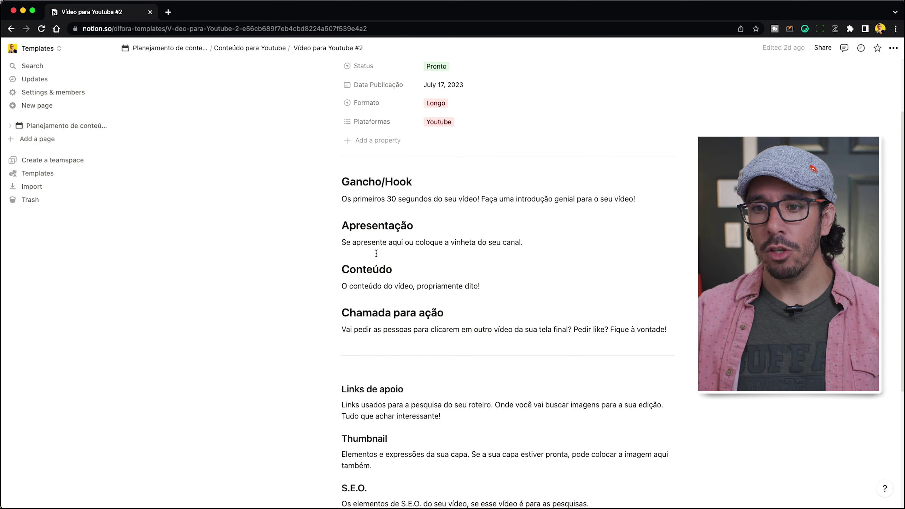
{"action": "scroll", "coordinate": [374, 253], "scroll_direction": "down", "scroll_amount": 5}
{"action": "scroll", "coordinate": [375, 253], "scroll_direction": "up", "scroll_amount": 7}
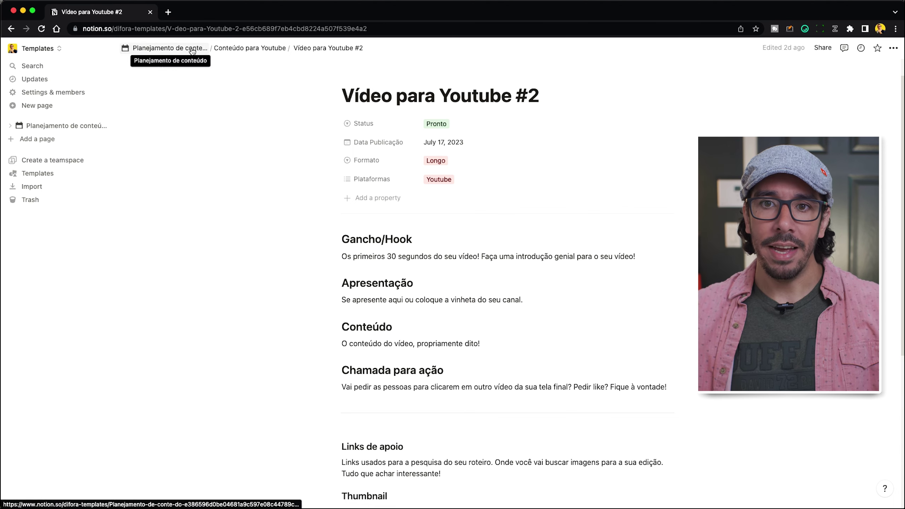
Step: Return to "Planejamento de conteúdo" and set the status of "Vídeo para Youtube #2" to Postado in the Roteiros table
{"action": "left_click", "coordinate": [171, 47]}
{"action": "scroll", "coordinate": [358, 257], "scroll_direction": "down", "scroll_amount": 10}
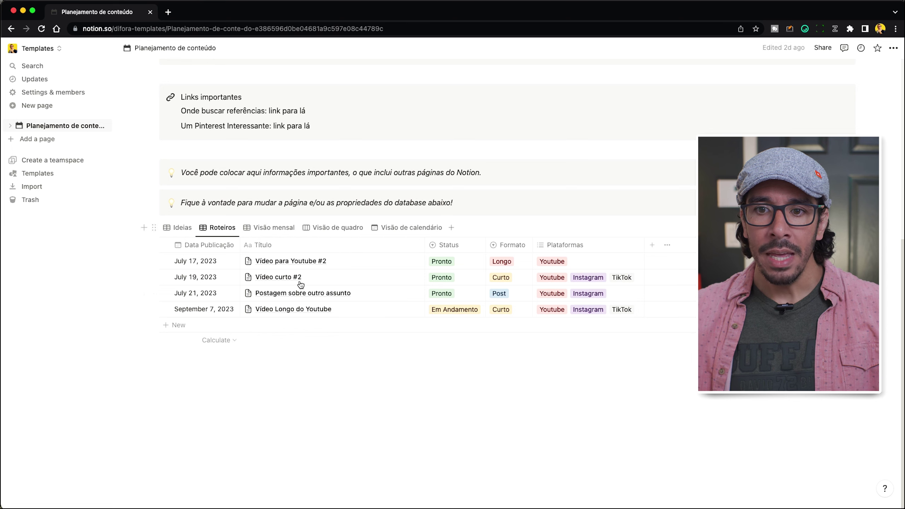
{"action": "left_click", "coordinate": [447, 260]}
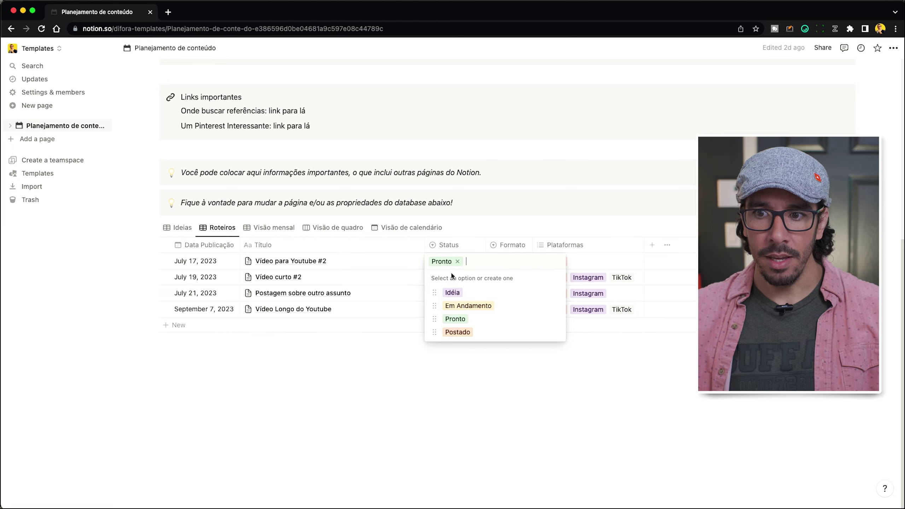
{"action": "left_click", "coordinate": [458, 332]}
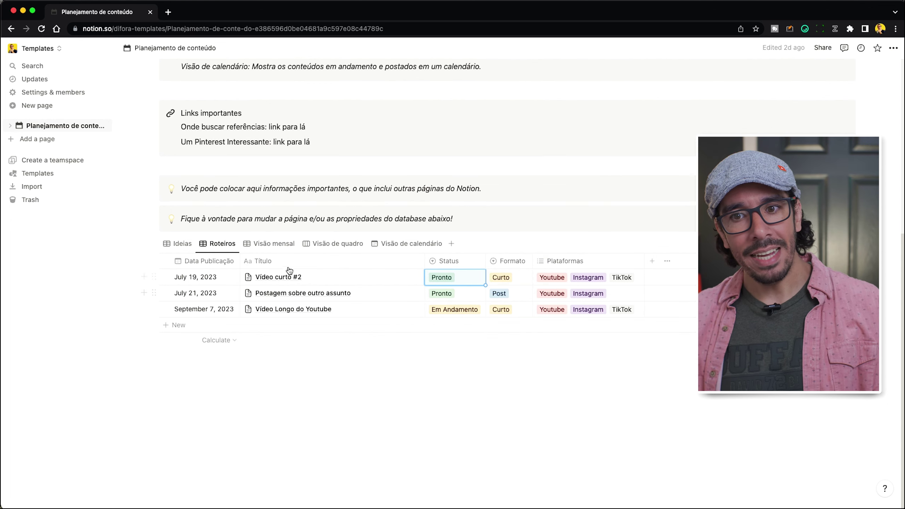
Step: Open the Visão mensal view and show its sort and filter rules, then hide them
{"action": "left_click", "coordinate": [279, 242]}
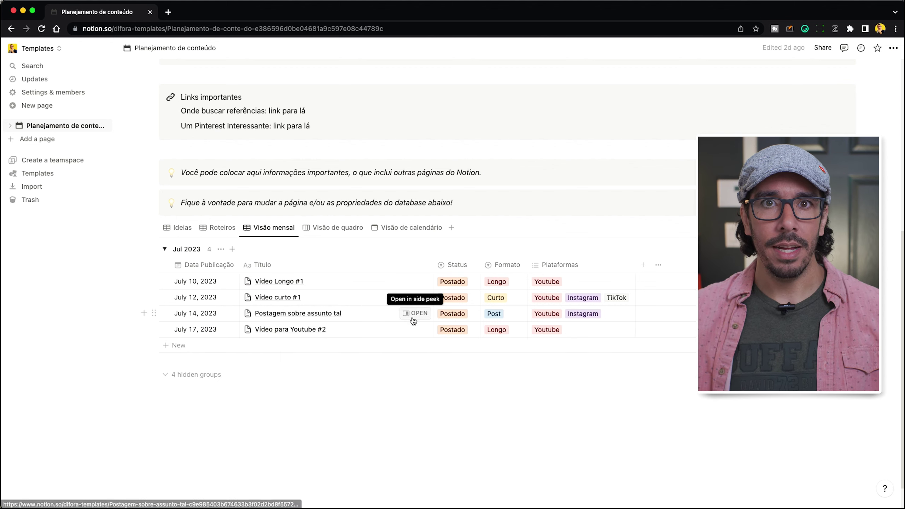
{"action": "left_click", "coordinate": [745, 228]}
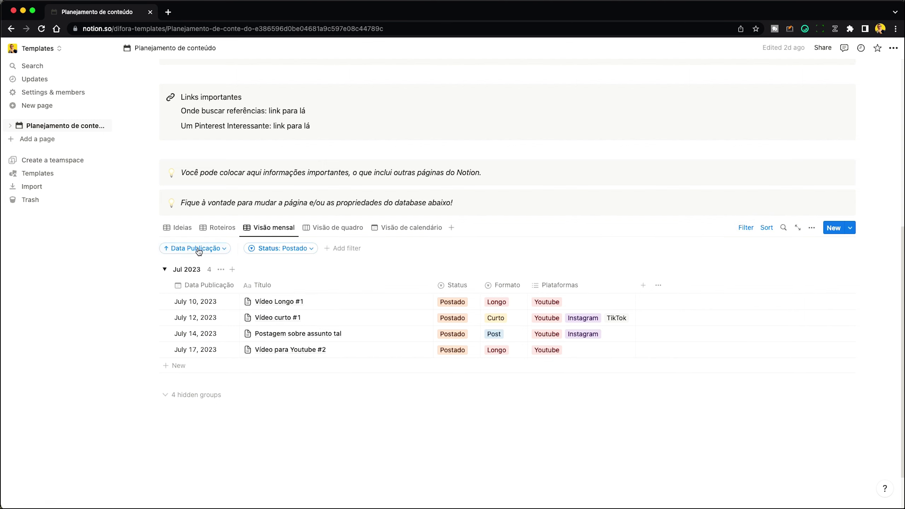
{"action": "left_click", "coordinate": [745, 229]}
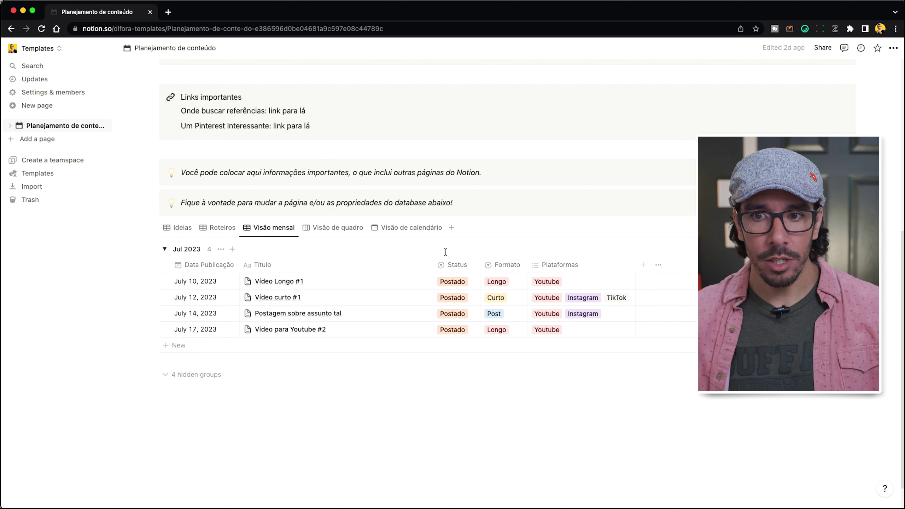
Step: In the Visão de quadro board, move "Vídeo para Youtube #3" to Em Andamento and check it in the Roteiros view
{"action": "left_click", "coordinate": [325, 232]}
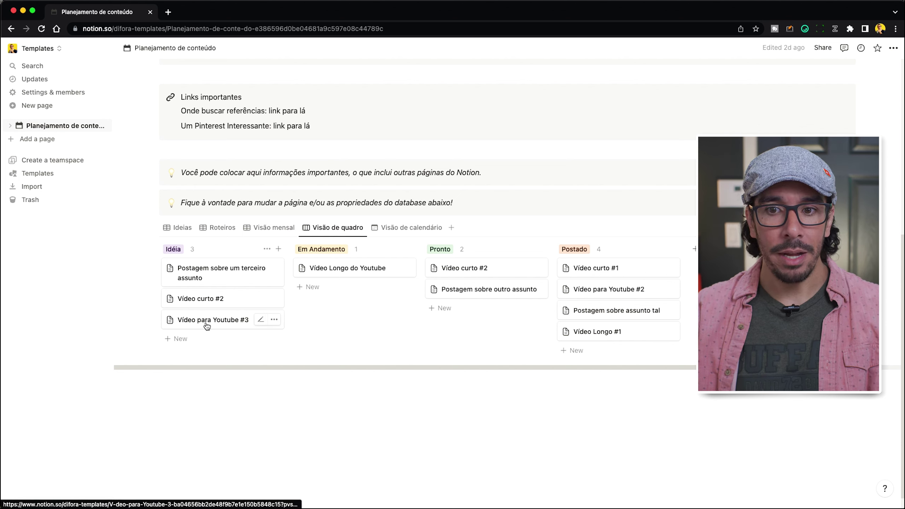
{"action": "left_click_drag", "start_coordinate": [207, 326], "coordinate": [337, 303]}
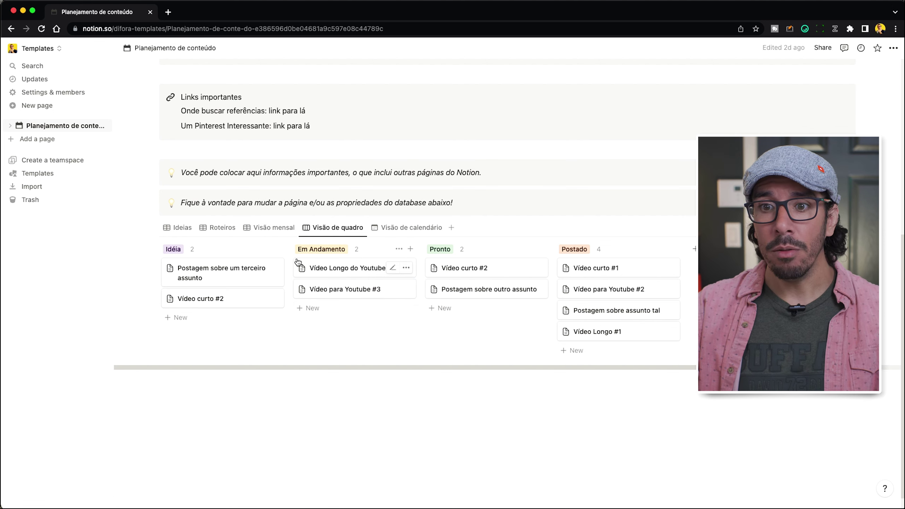
{"action": "left_click", "coordinate": [215, 230]}
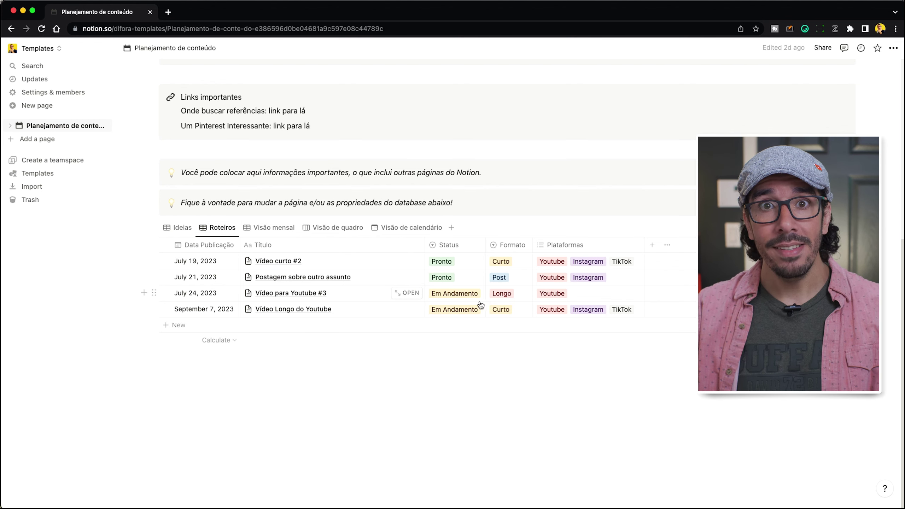
Step: Move the "Vídeo para Youtube #3" card back to Idéia on the board and check it in the Ideias view
{"action": "left_click", "coordinate": [319, 228]}
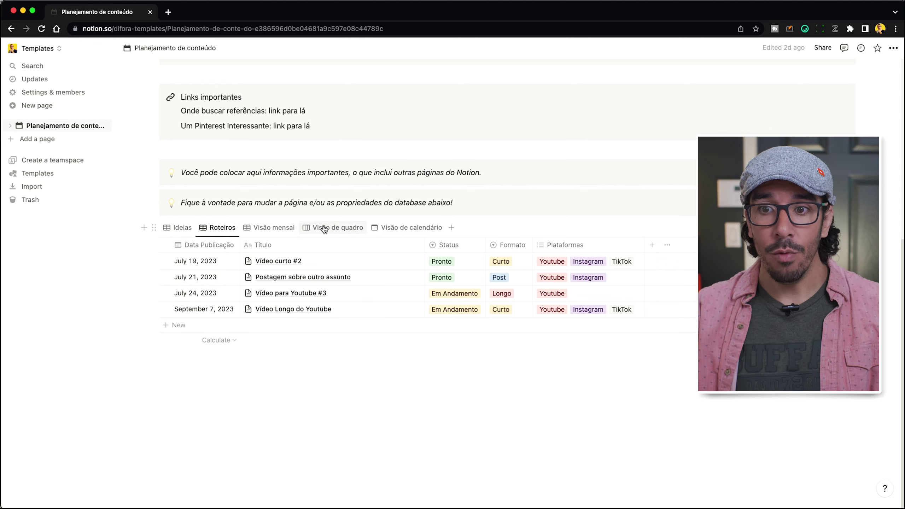
{"action": "left_click", "coordinate": [345, 289]}
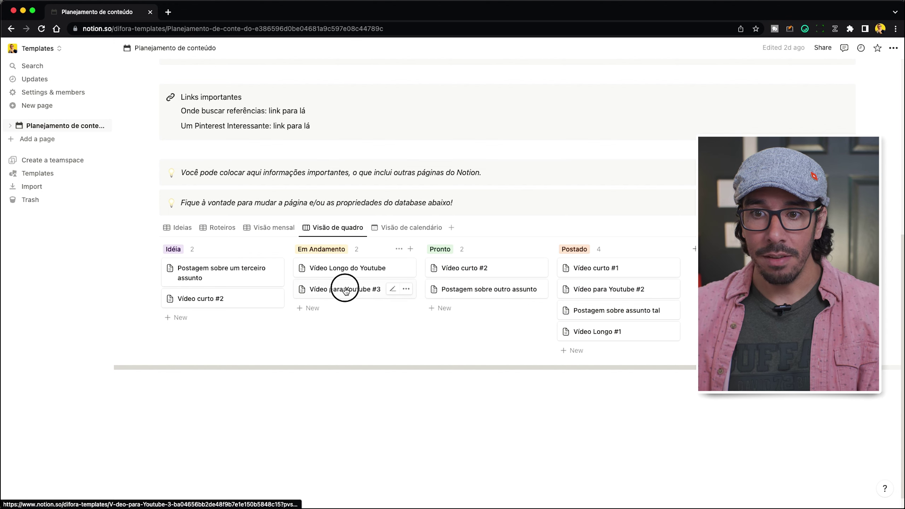
{"action": "left_click_drag", "start_coordinate": [345, 290], "coordinate": [183, 313]}
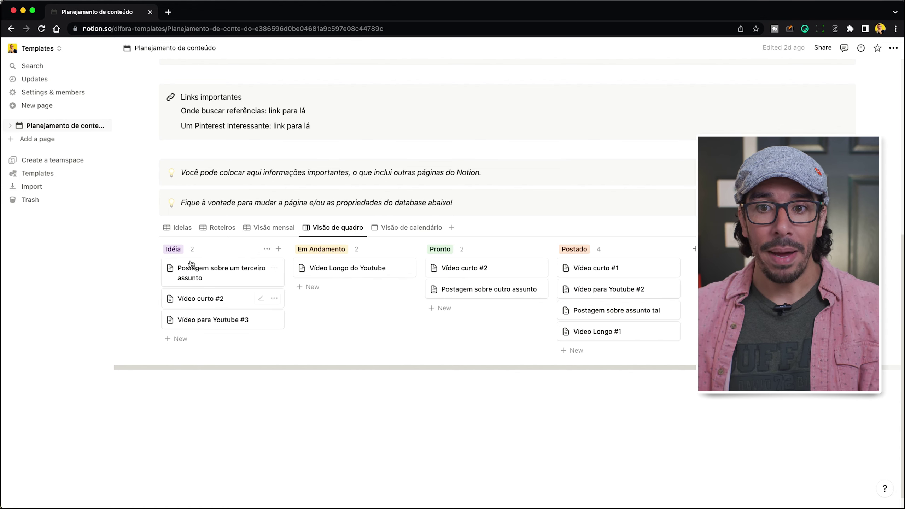
{"action": "left_click", "coordinate": [181, 228]}
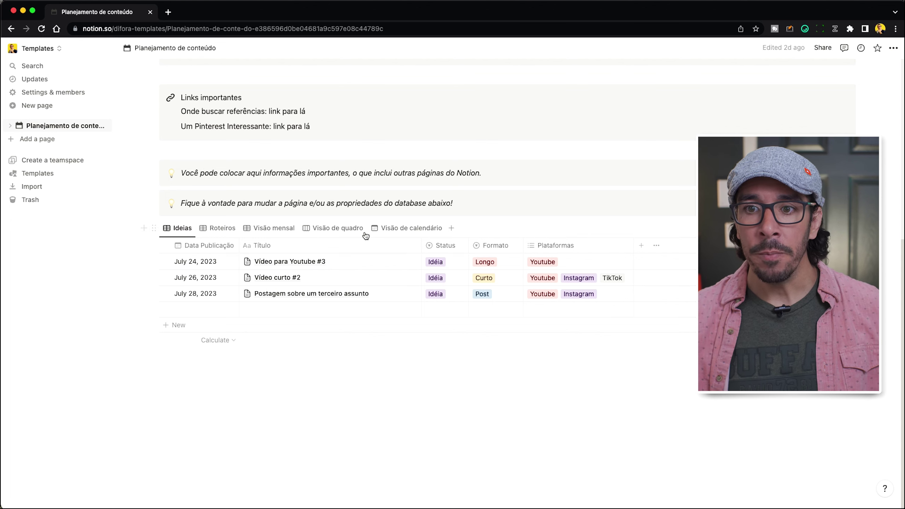
Step: Add a blank card under Em Andamento in Visão de quadro and open "Vídeo Longo do Youtube" as a full page
{"action": "left_click", "coordinate": [344, 228]}
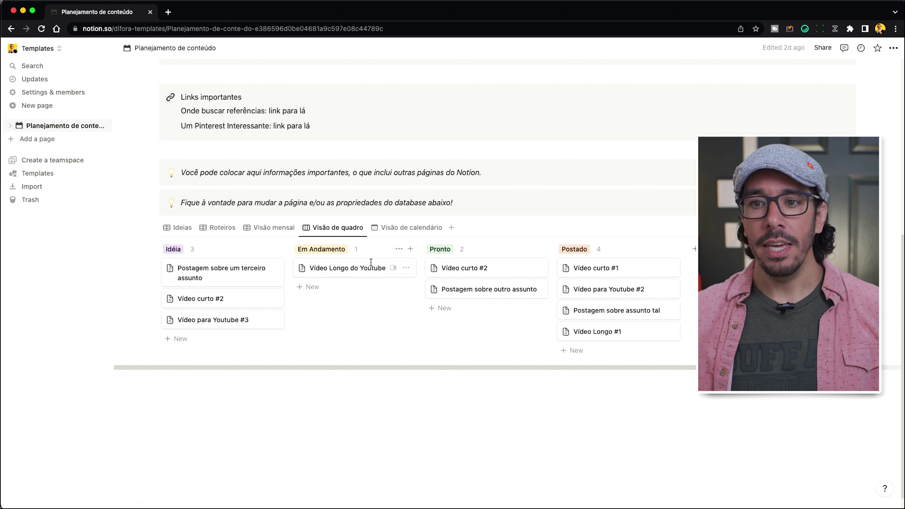
{"action": "left_click", "coordinate": [368, 285]}
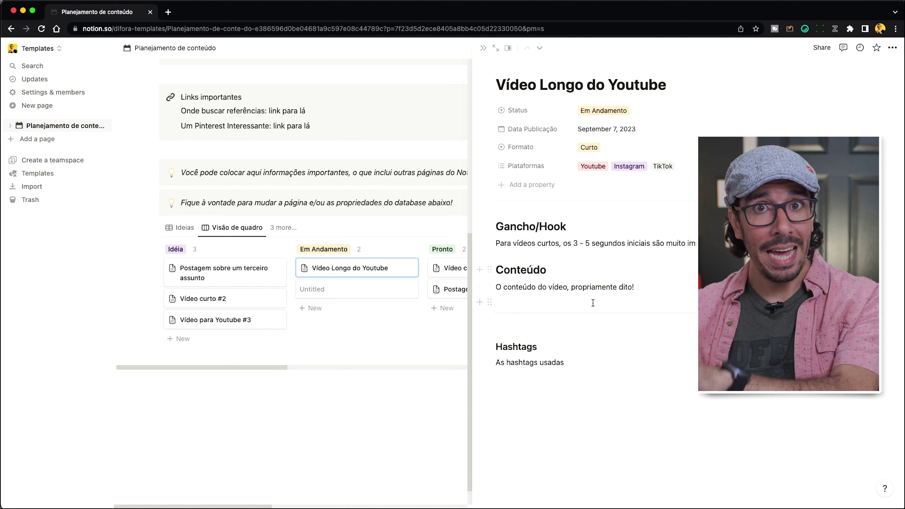
{"action": "left_click", "coordinate": [496, 49]}
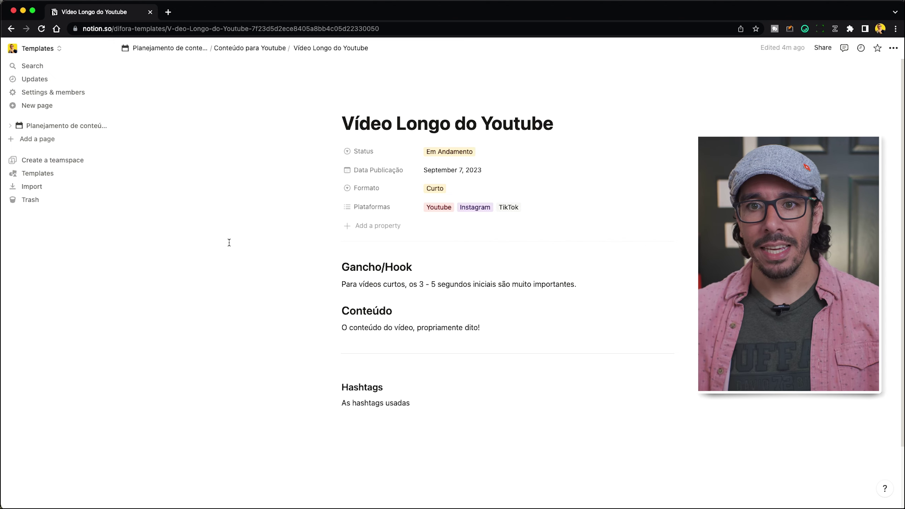
Step: Return to the "Planejamento de conteúdo" board and add two more blank cards under Em Andamento
{"action": "left_click", "coordinate": [170, 48]}
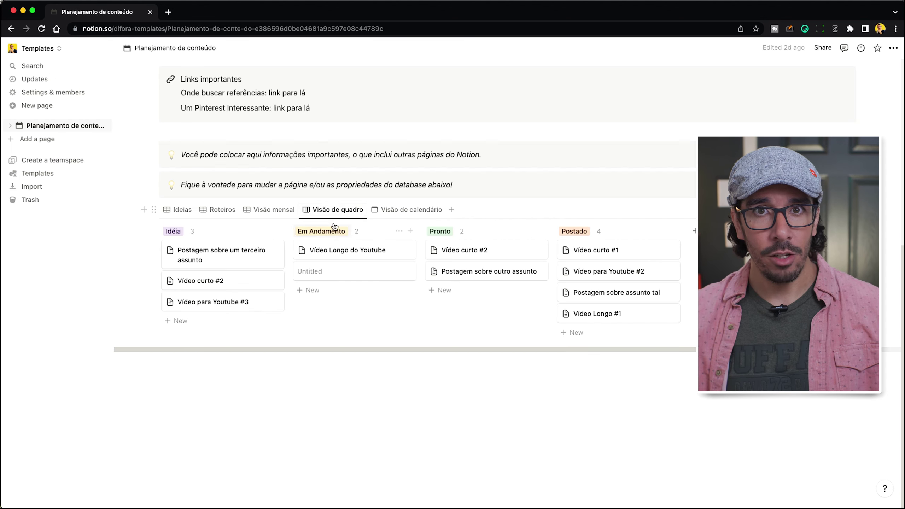
{"action": "left_click", "coordinate": [315, 290]}
{"action": "left_click", "coordinate": [313, 311]}
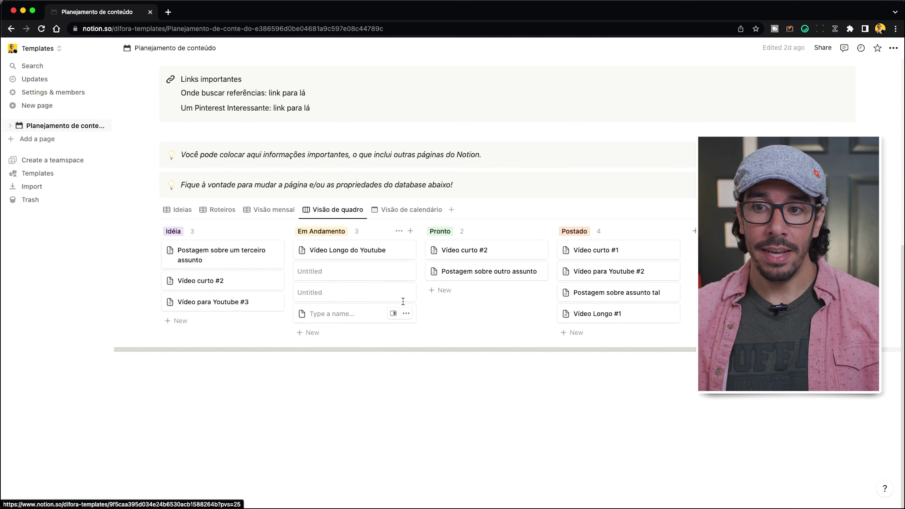
Step: Add two blank cards under Pronto in the Visão de quadro board
{"action": "left_click", "coordinate": [440, 290]}
{"action": "left_click", "coordinate": [441, 312]}
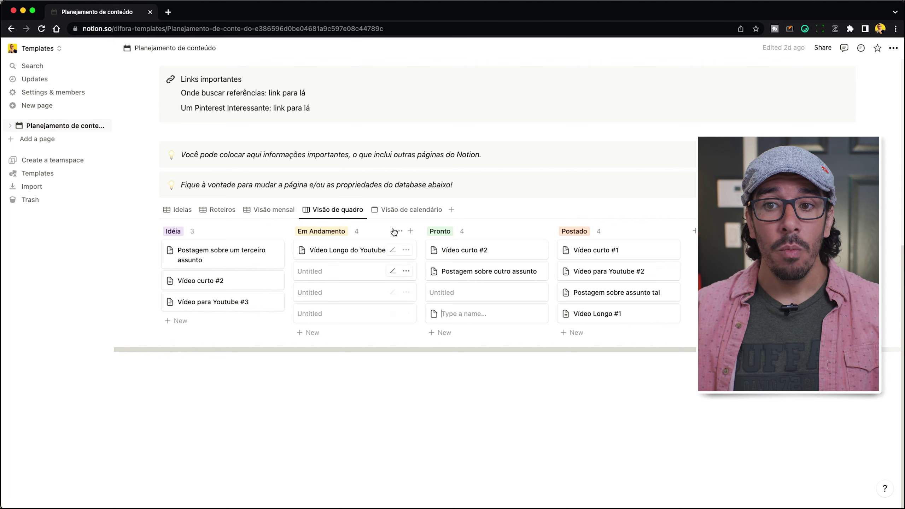
Step: Switch the database to Visão de calendário and look over the July 2023 entries
{"action": "left_click", "coordinate": [402, 212]}
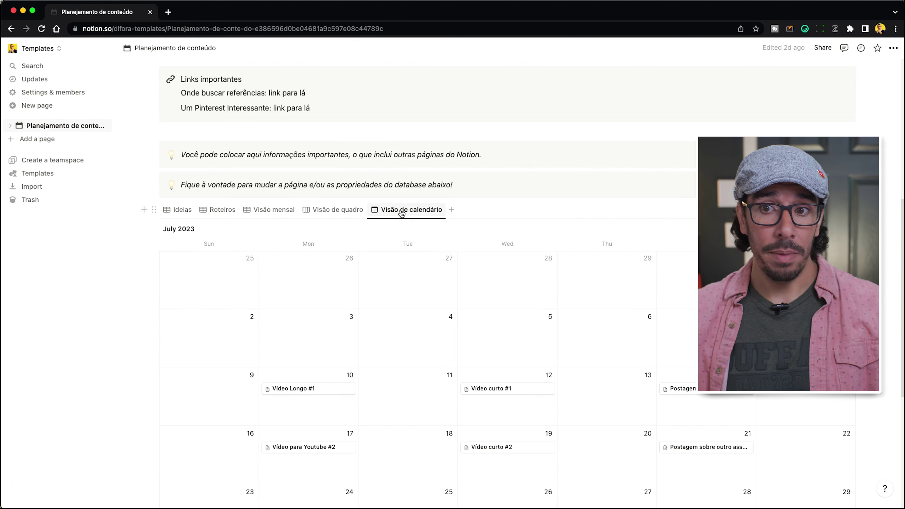
{"action": "scroll", "coordinate": [358, 272], "scroll_direction": "down", "scroll_amount": 7}
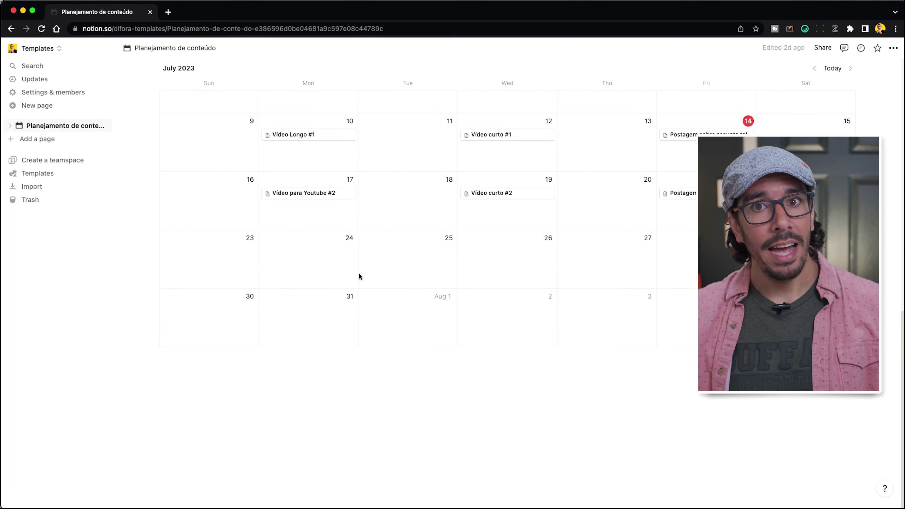
{"action": "scroll", "coordinate": [298, 352], "scroll_direction": "up", "scroll_amount": 1}
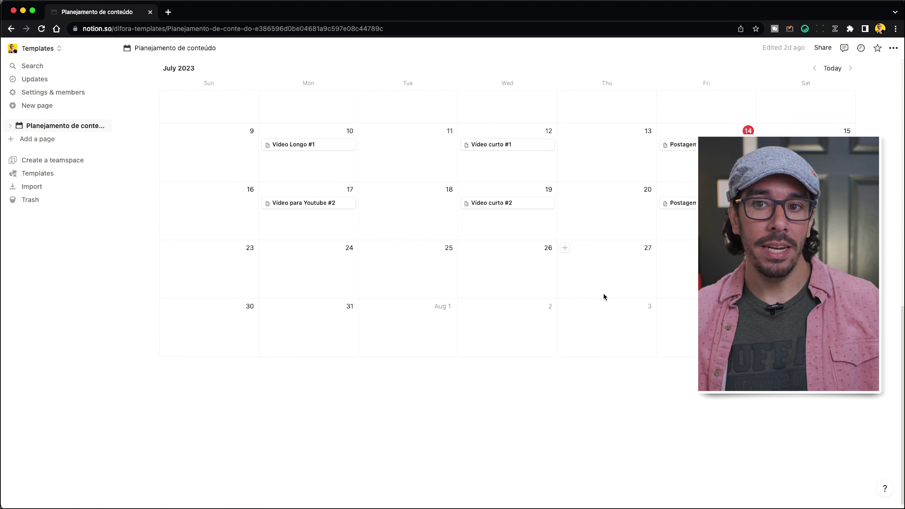
Step: Inspect the Status filter options of Visão de calendário, close them and review the July 2023 calendar again
{"action": "scroll", "coordinate": [603, 293], "scroll_direction": "up", "scroll_amount": 8}
{"action": "scroll", "coordinate": [593, 300], "scroll_direction": "down", "scroll_amount": 1}
{"action": "scroll", "coordinate": [594, 300], "scroll_direction": "down", "scroll_amount": 2}
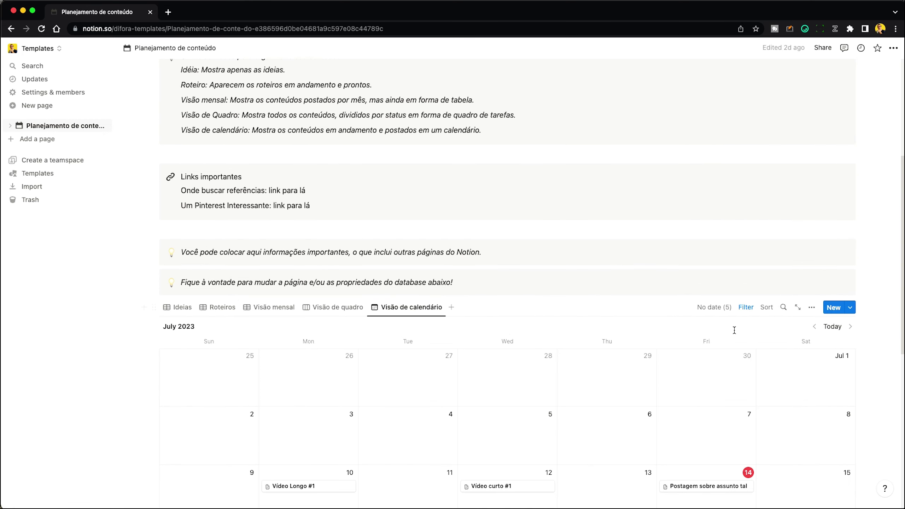
{"action": "left_click", "coordinate": [745, 308]}
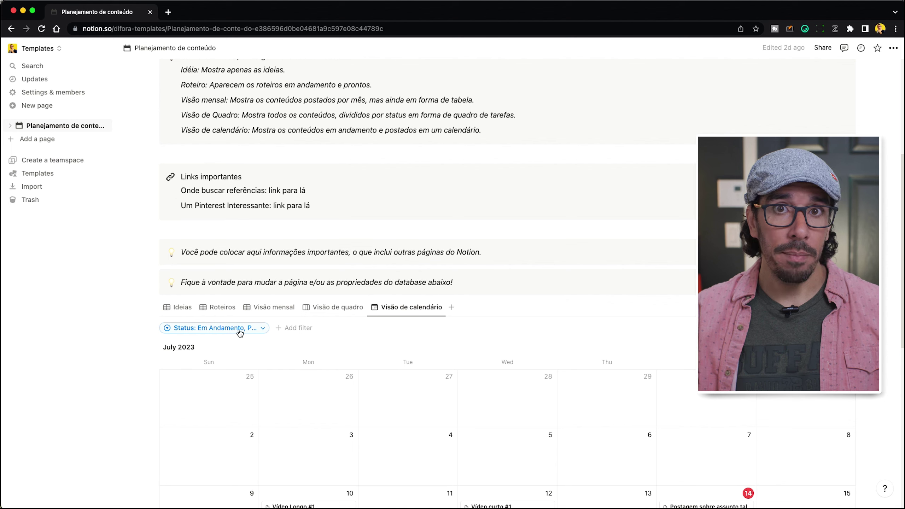
{"action": "left_click", "coordinate": [262, 330]}
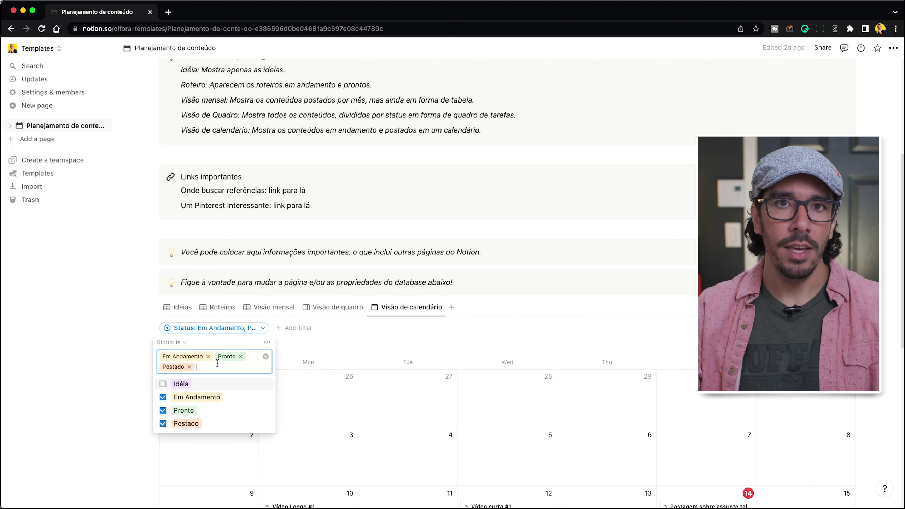
{"action": "left_click", "coordinate": [292, 334]}
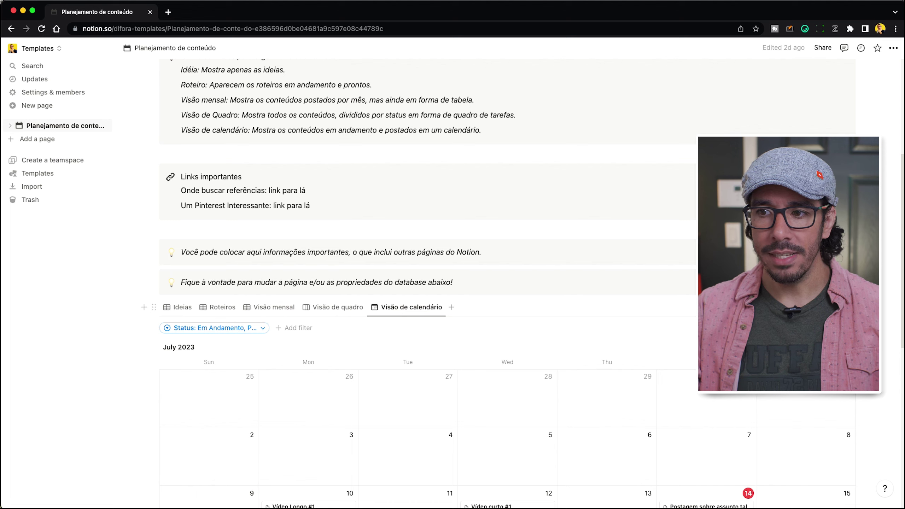
{"action": "scroll", "coordinate": [427, 285], "scroll_direction": "down", "scroll_amount": 3}
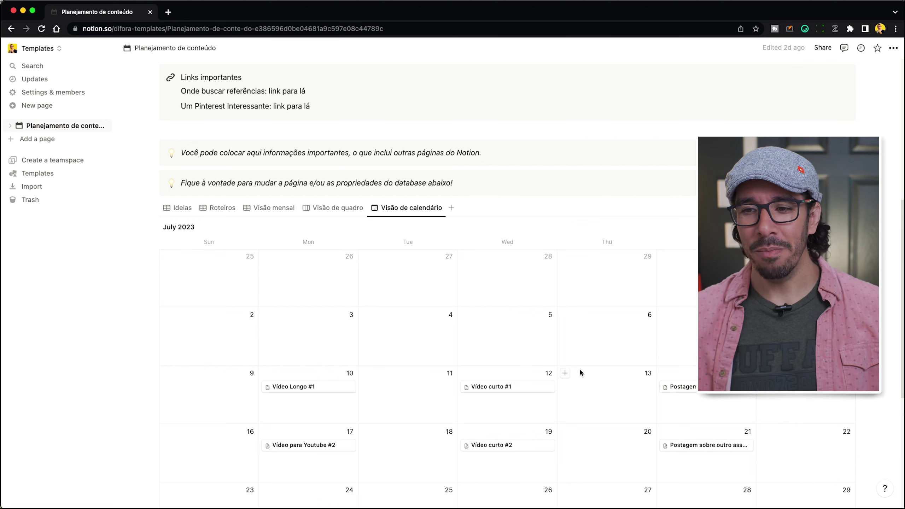
{"action": "scroll", "coordinate": [589, 363], "scroll_direction": "down", "scroll_amount": 4}
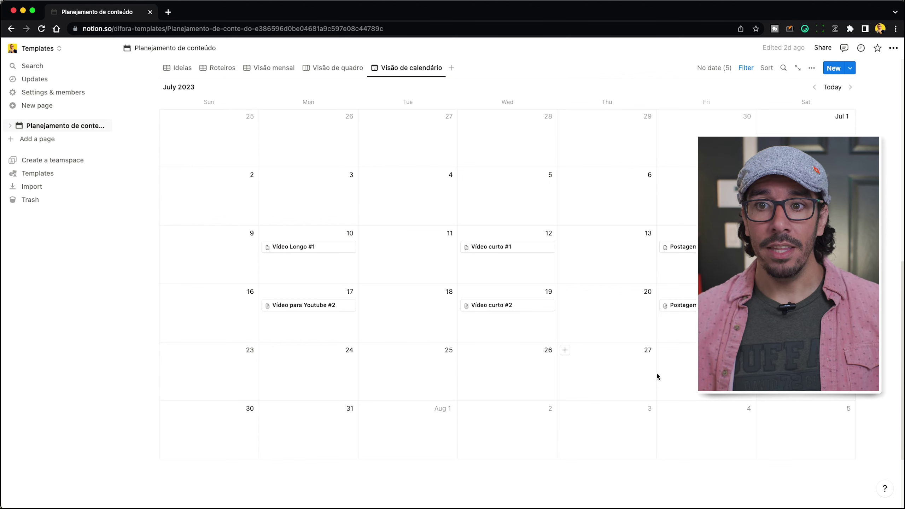
{"action": "scroll", "coordinate": [368, 258], "scroll_direction": "up", "scroll_amount": 7}
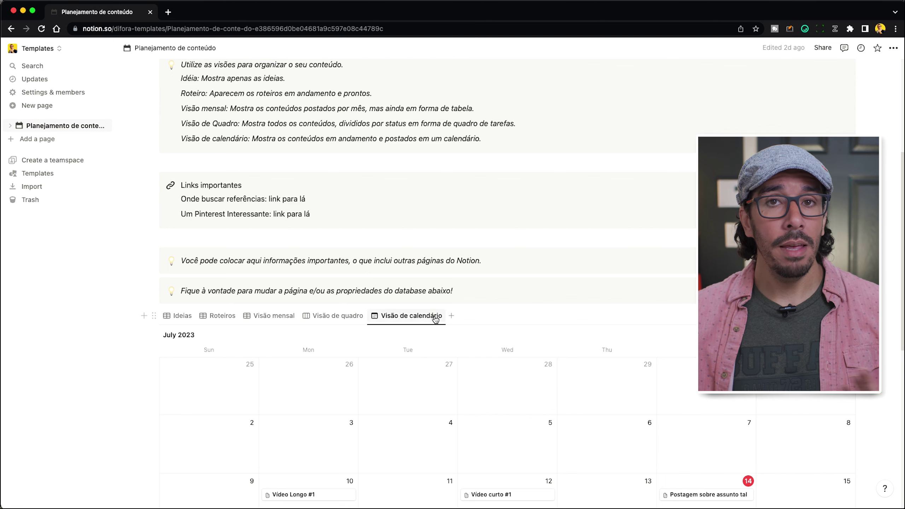